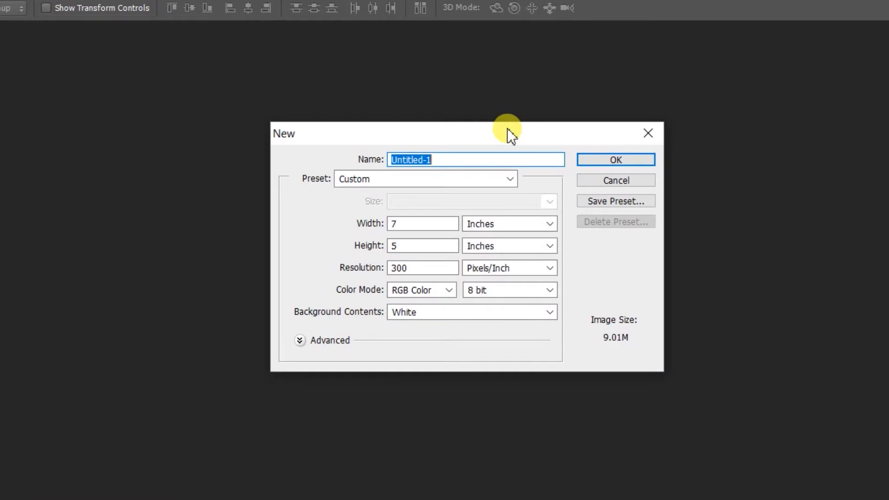
# - Create a new white document 3 by 3 inches at 300 pixels/inch and dock its window in the workspace
pyautogui.doubleClick(417, 224)
pyautogui.write('3')
pyautogui.doubleClick(409, 250)
pyautogui.write('3')
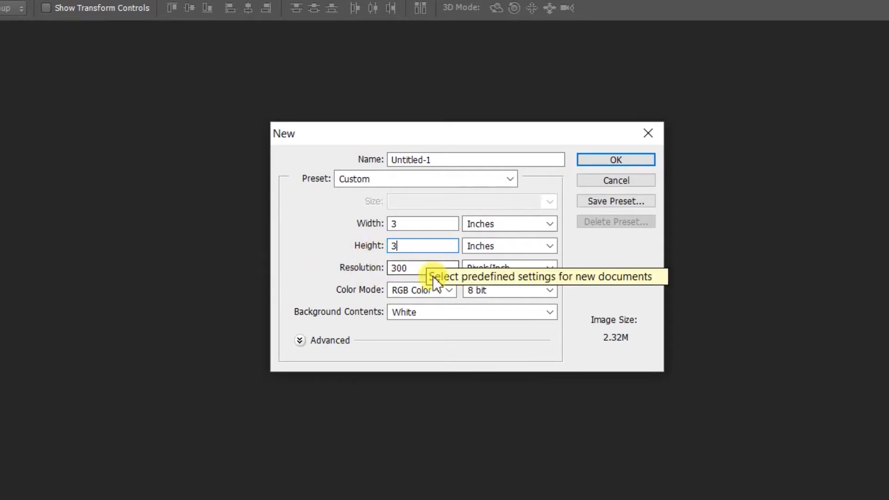
pyautogui.click(617, 162)
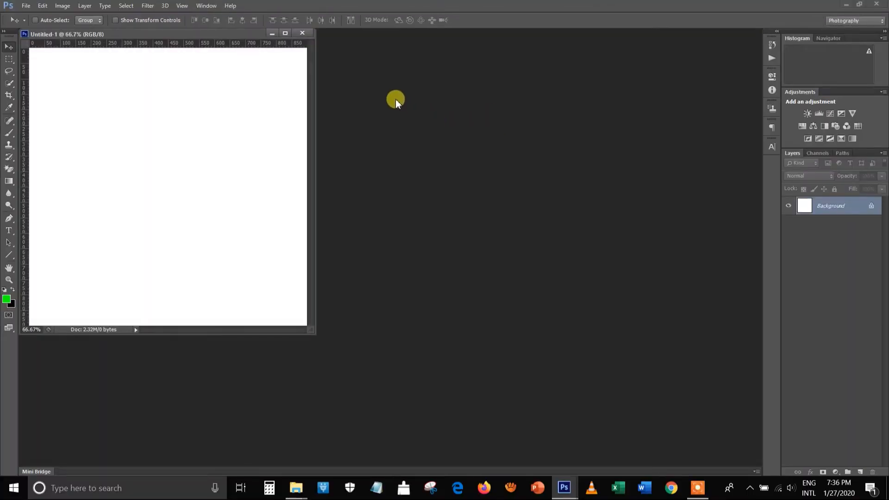
pyautogui.moveTo(204, 32); pyautogui.dragTo(432, 32)
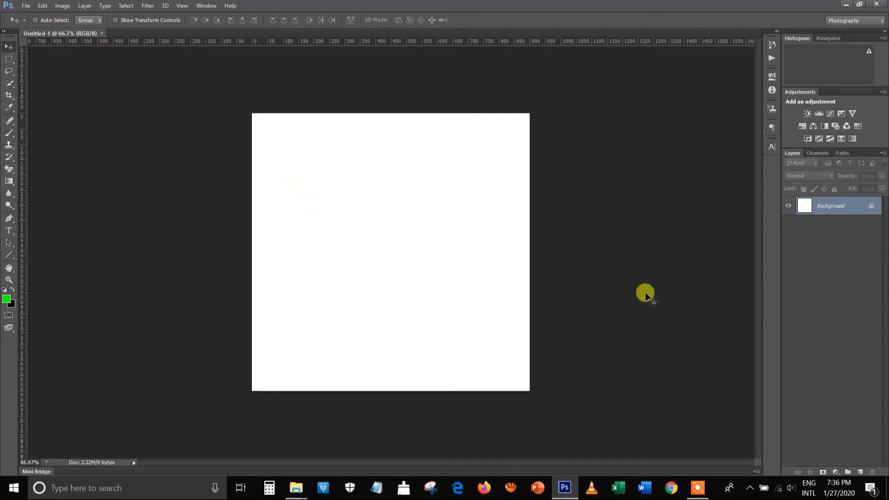
# - Reset the foreground and background colors to default black and white, and add a new empty layer above the Background
pyautogui.press('d')
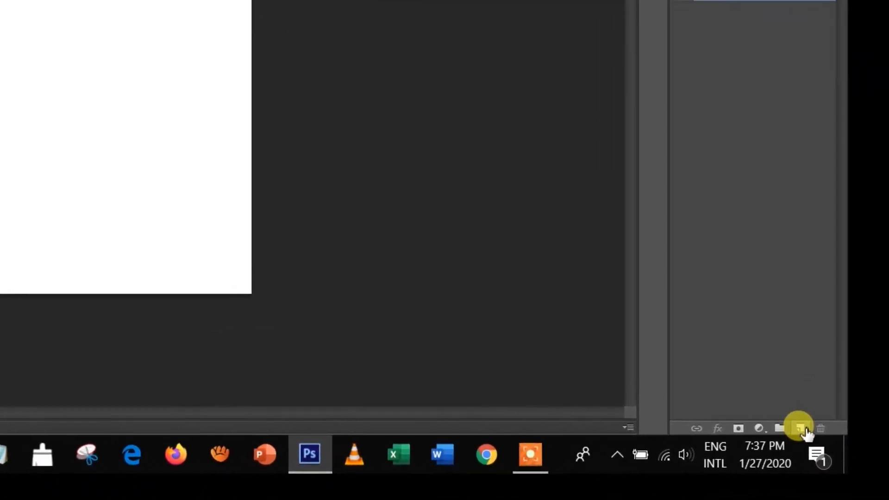
pyautogui.click(771, 435)
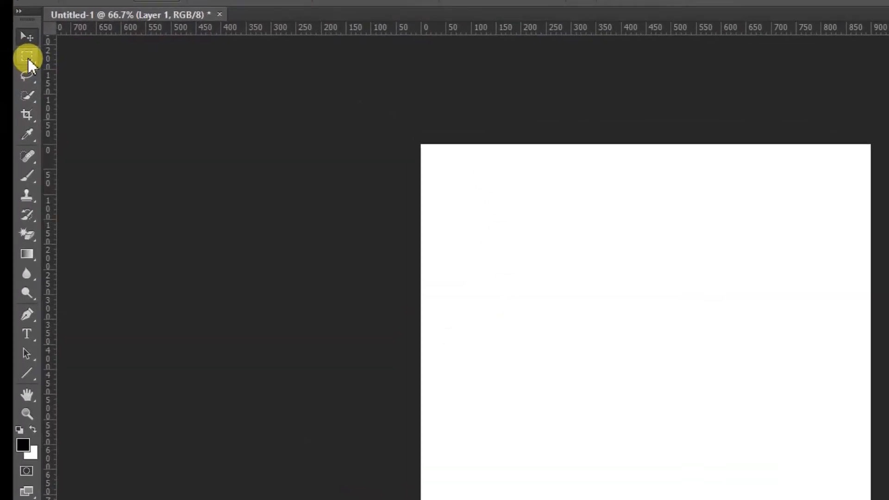
# - Make a circular selection about 760 px across on Layer 1 with the Elliptical Marquee tool
pyautogui.rightClick(8, 61)
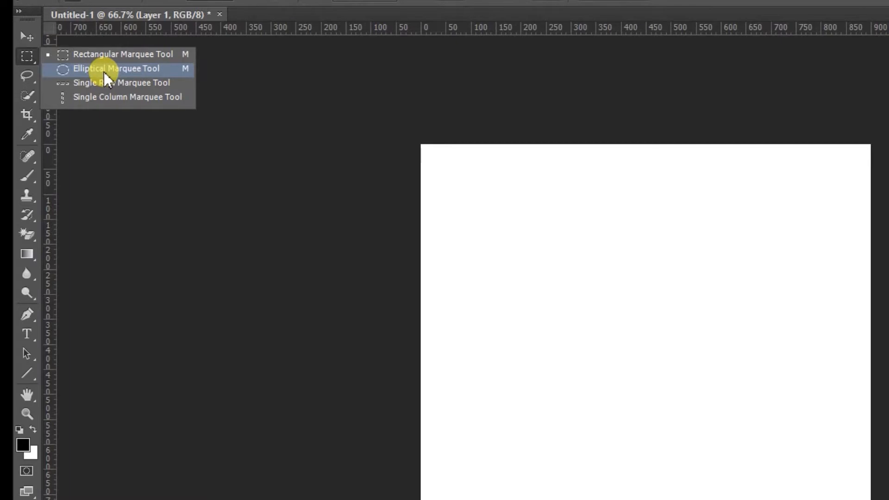
pyautogui.click(30, 382)
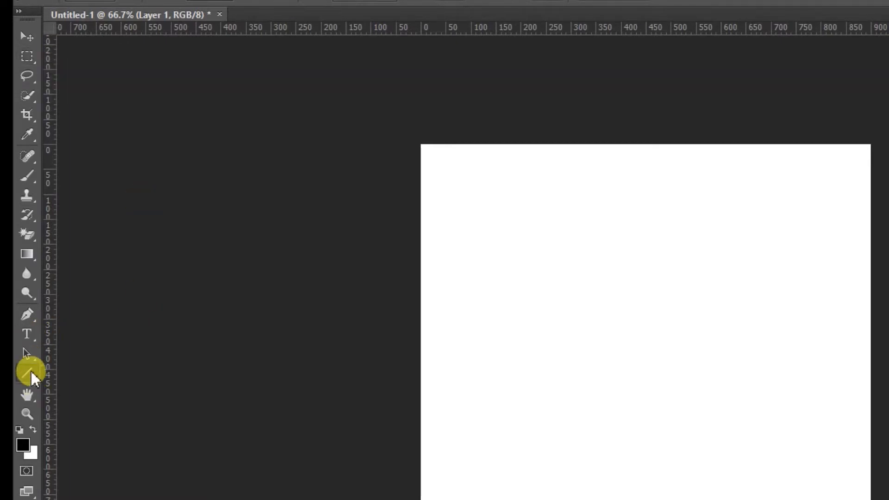
pyautogui.click(32, 375)
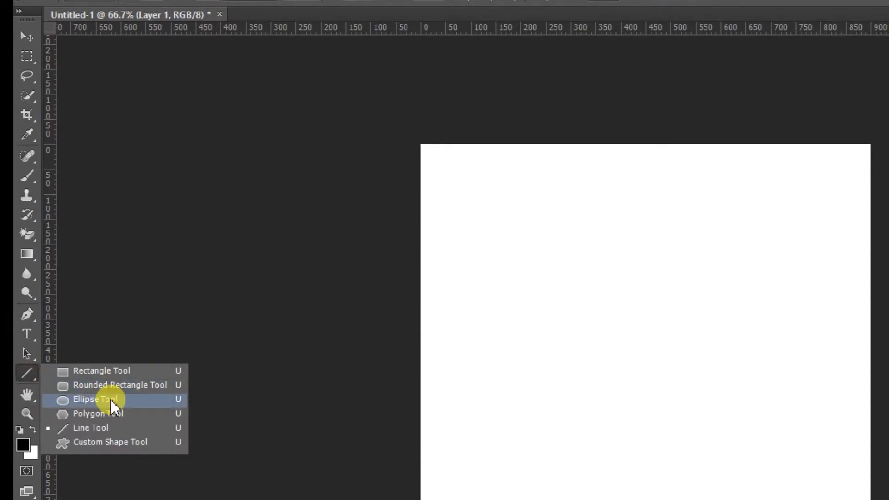
pyautogui.click(30, 60)
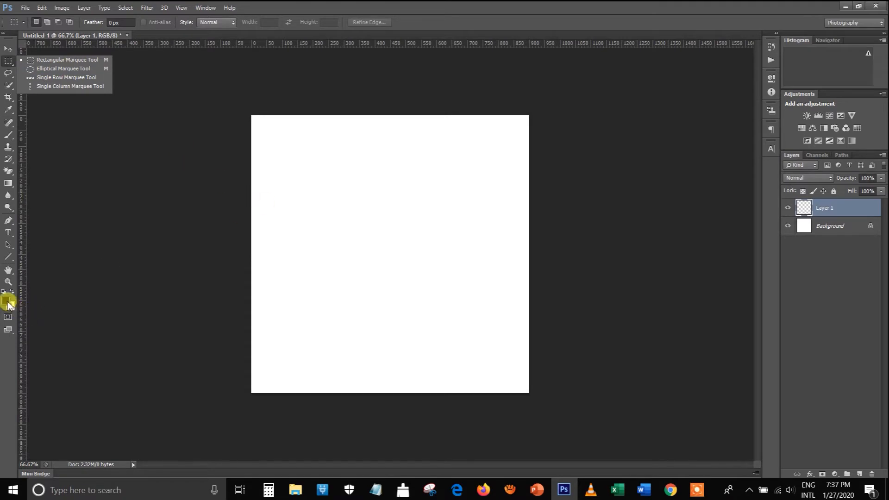
pyautogui.click(56, 69)
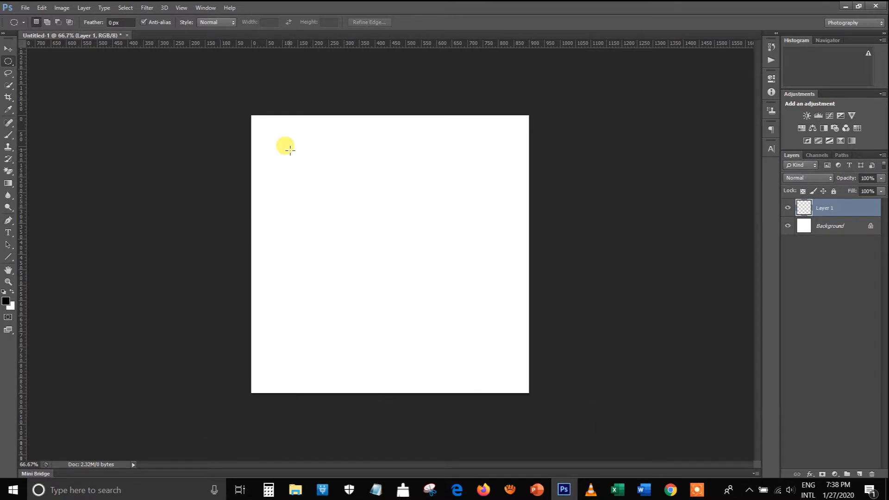
pyautogui.moveTo(290, 150); pyautogui.dragTo(549, 379)
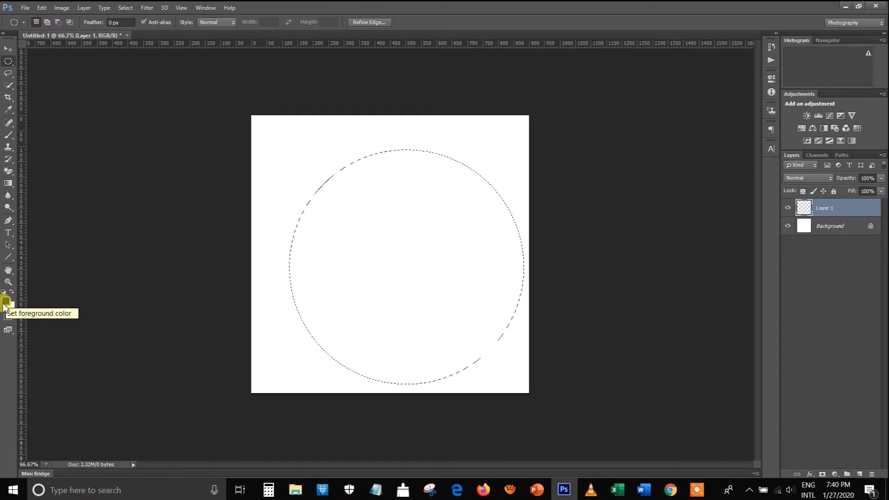
# - Fill the circular selection with the black foreground color and deselect it
pyautogui.press('d')
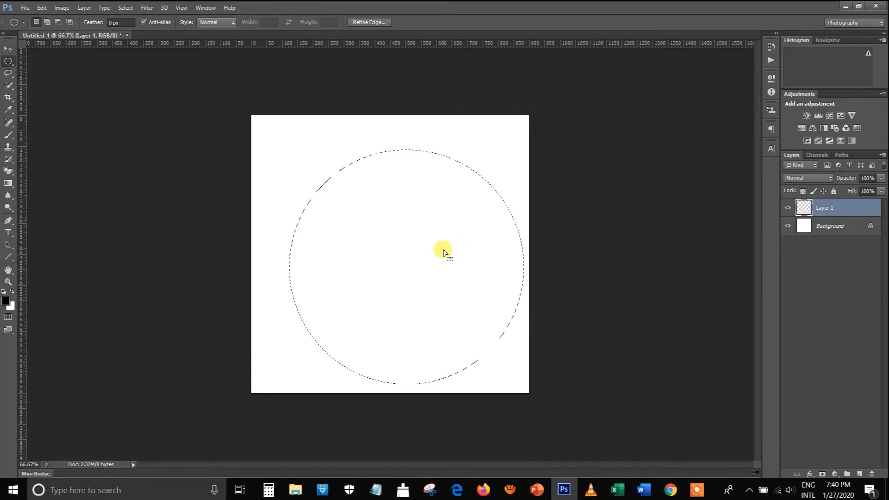
pyautogui.press('alt')
pyautogui.hotkey('alt', 'Delete')
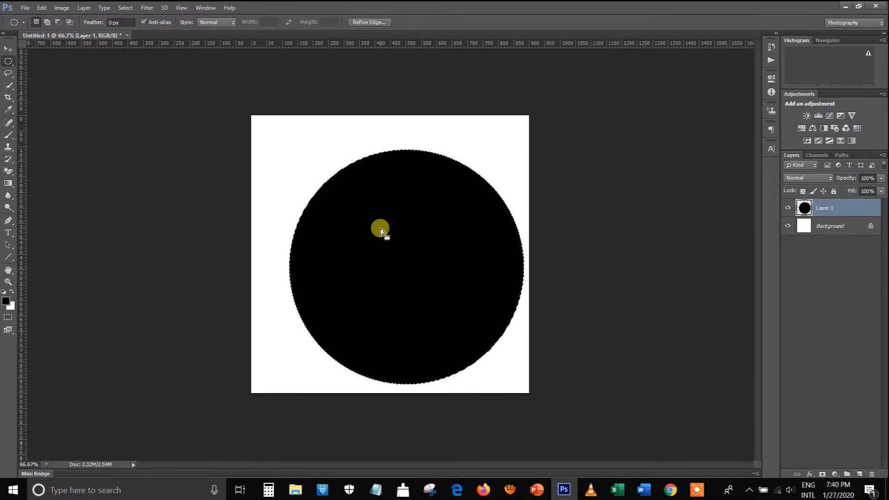
pyautogui.hotkey('ctrl', 'd')
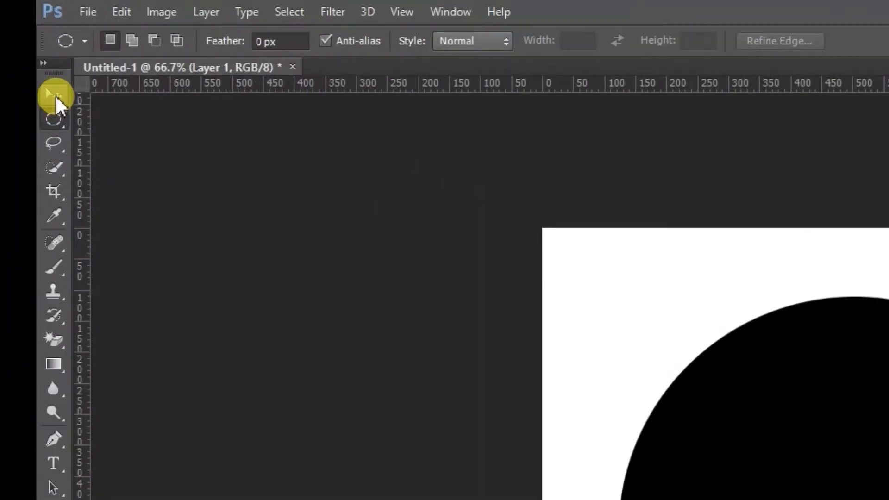
# - Move the black circle to the center of the canvas
pyautogui.click(54, 94)
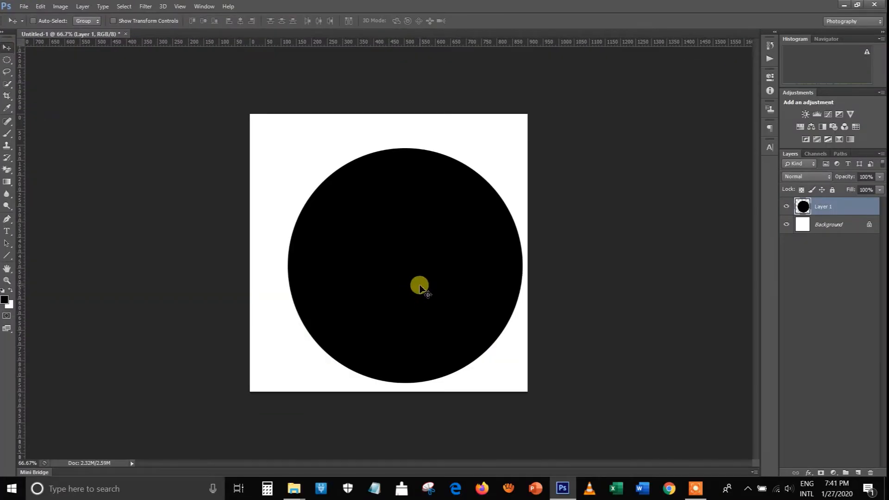
pyautogui.moveTo(418, 285); pyautogui.dragTo(404, 274)
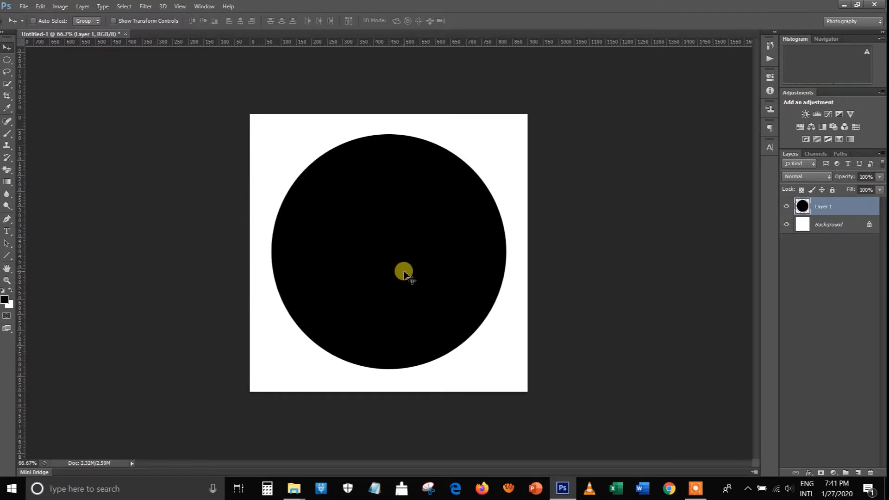
# - Scale the circle up proportionally to about 800 px across with Free Transform and recenter it on the canvas
pyautogui.hotkey('ctrl', 't')
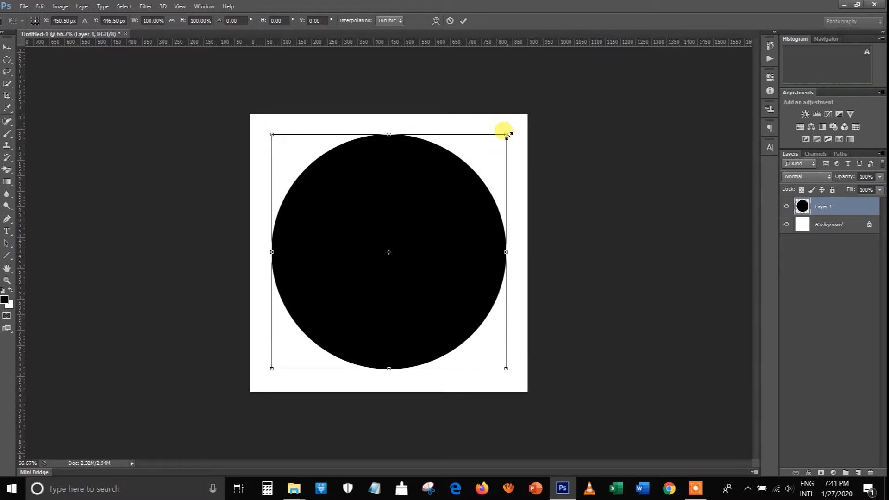
pyautogui.moveTo(506, 135); pyautogui.dragTo(456, 155)
pyautogui.hotkey('ctrl', 'z')
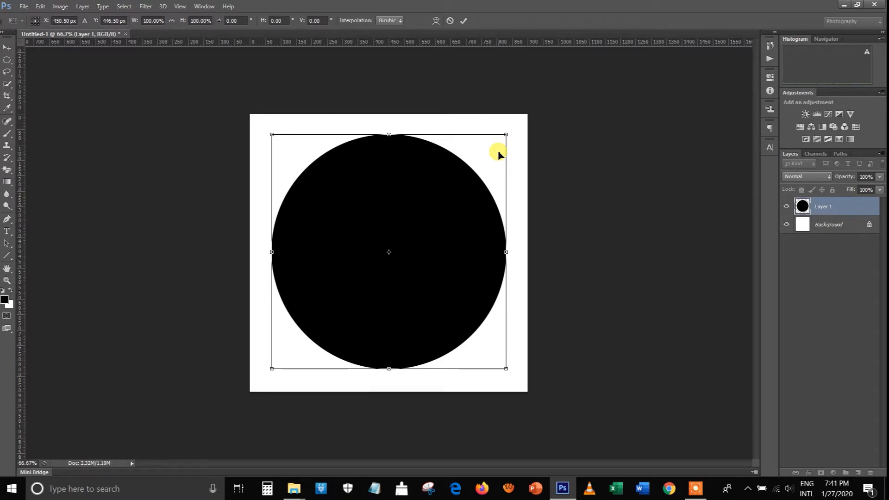
pyautogui.moveTo(506, 135); pyautogui.dragTo(522, 121)
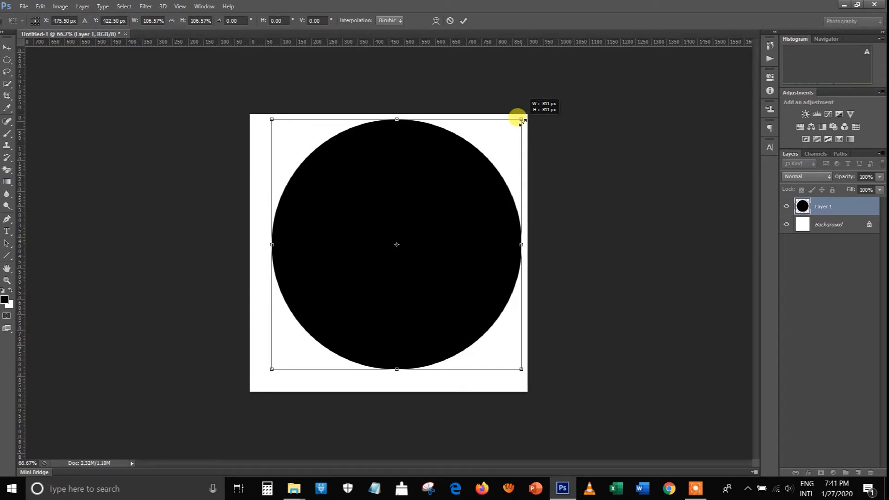
pyautogui.moveTo(522, 121)
pyautogui.mouseDown()
pyautogui.moveTo(467, 172)
pyautogui.moveTo(526, 128)
pyautogui.moveTo(518, 125)
pyautogui.mouseUp()
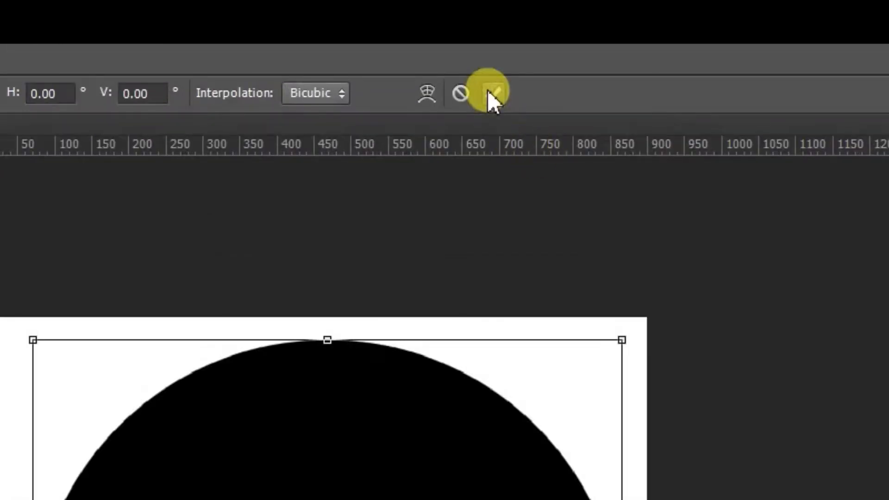
pyautogui.click(489, 91)
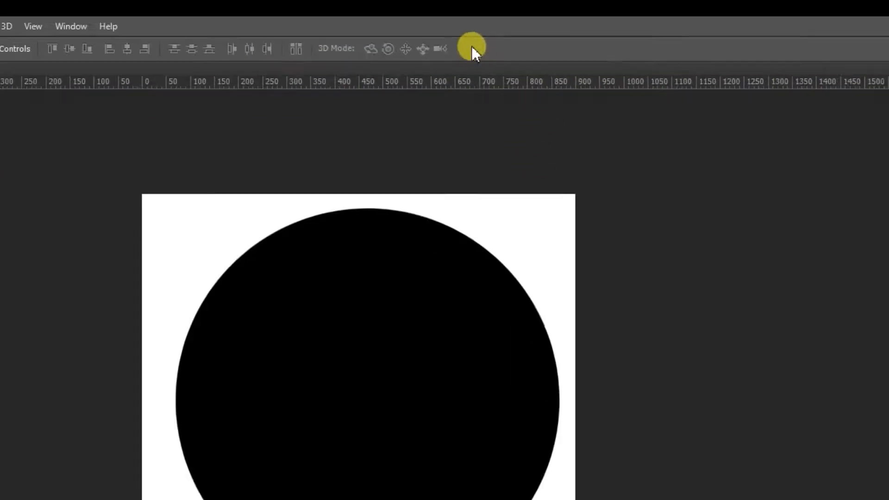
pyautogui.moveTo(377, 228); pyautogui.dragTo(375, 237)
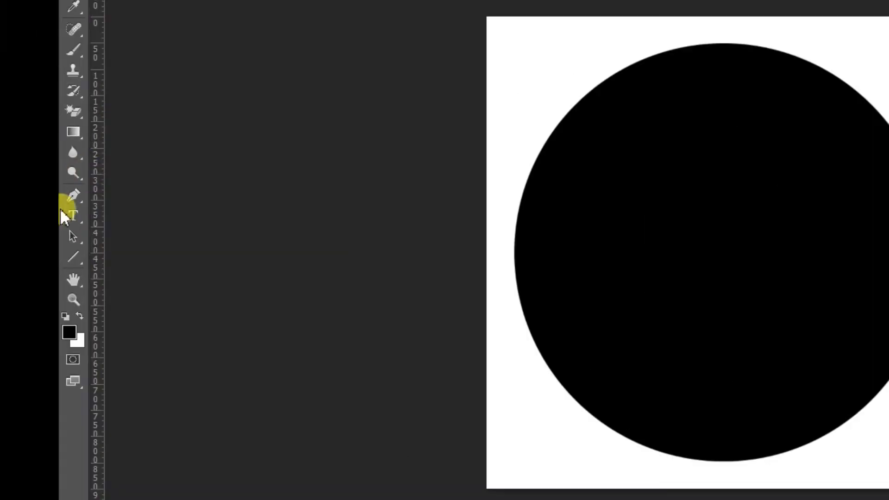
# - Try recoloring the circle with red #ee0101 using the Paint Bucket tool, and undo the fill
pyautogui.click(70, 131)
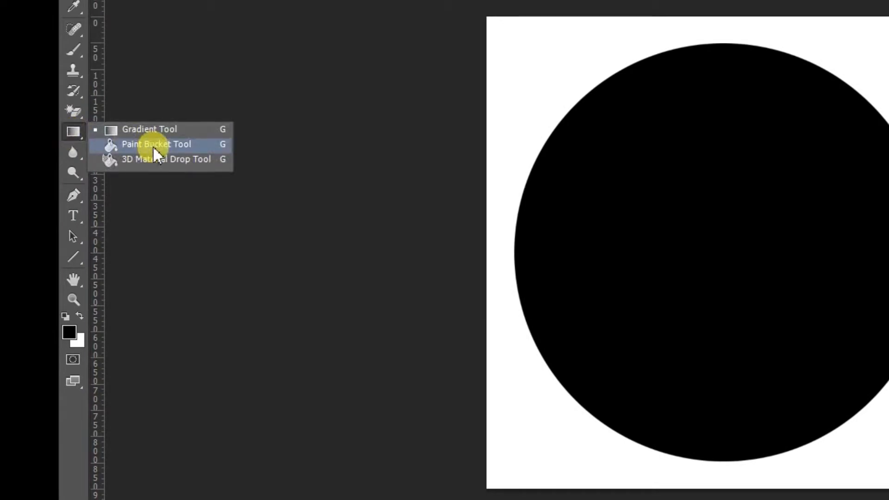
pyautogui.rightClick(67, 133)
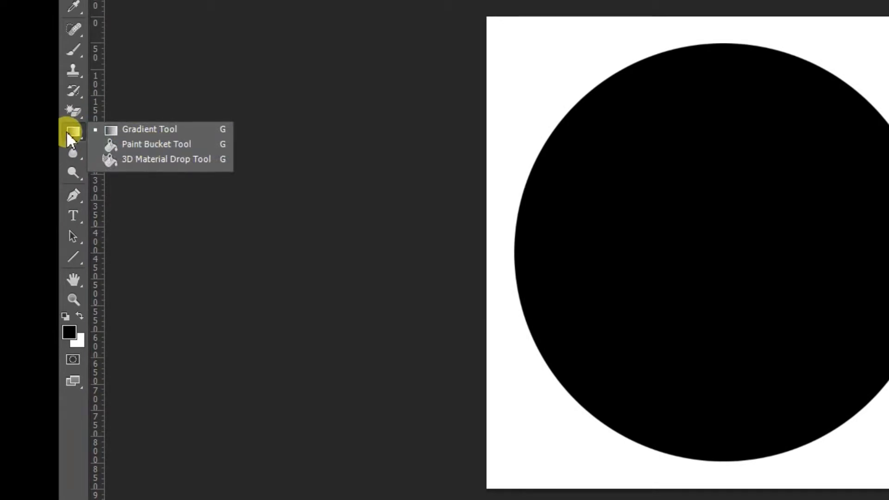
pyautogui.click(140, 146)
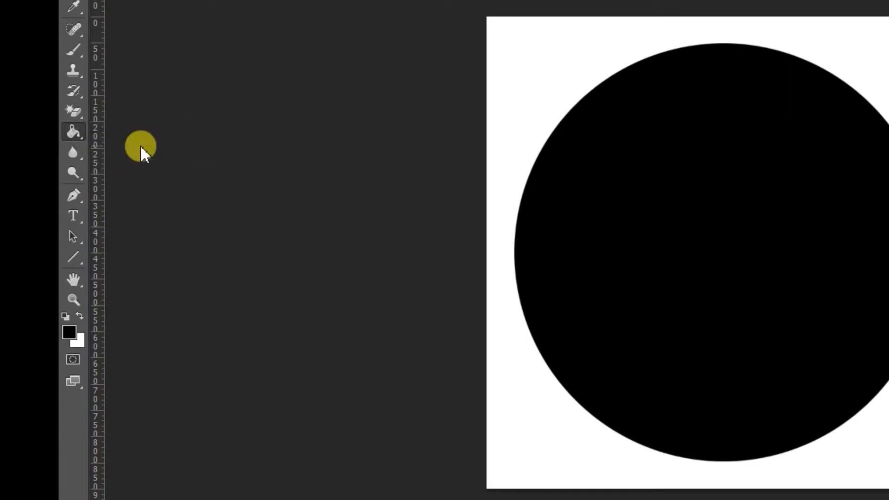
pyautogui.click(70, 331)
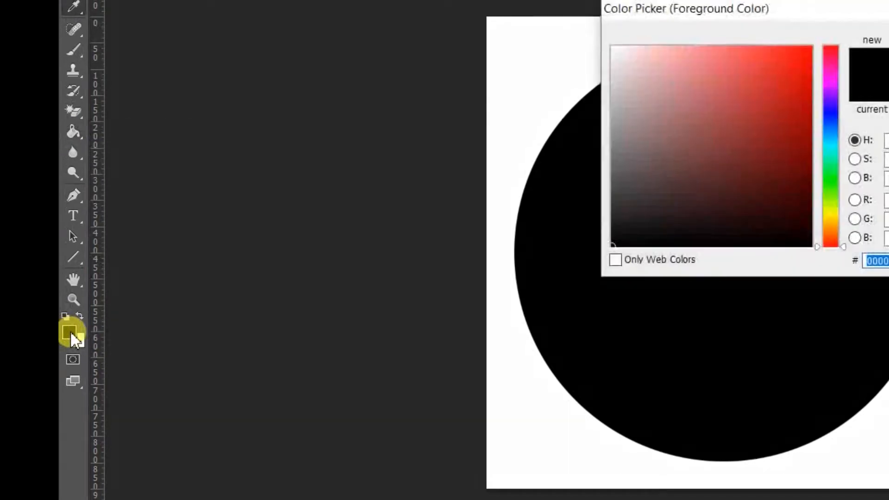
pyautogui.click(490, 85)
pyautogui.moveTo(490, 84); pyautogui.dragTo(490, 83)
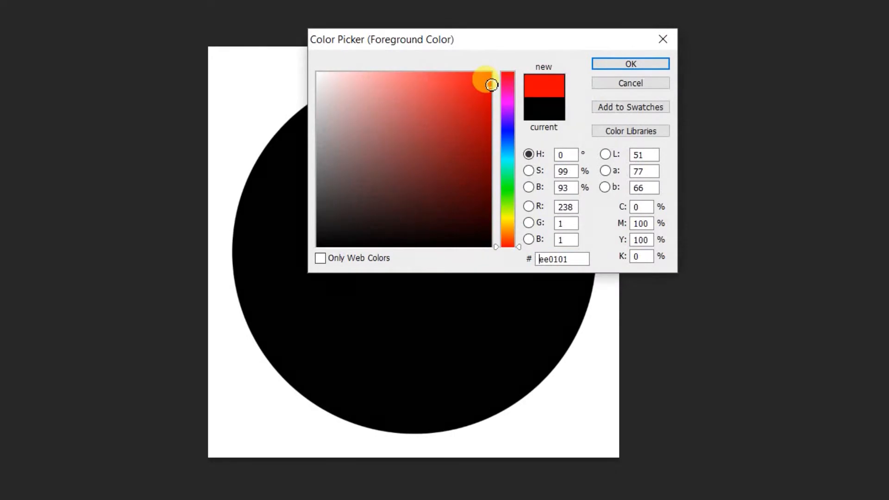
pyautogui.click(643, 63)
pyautogui.click(466, 209)
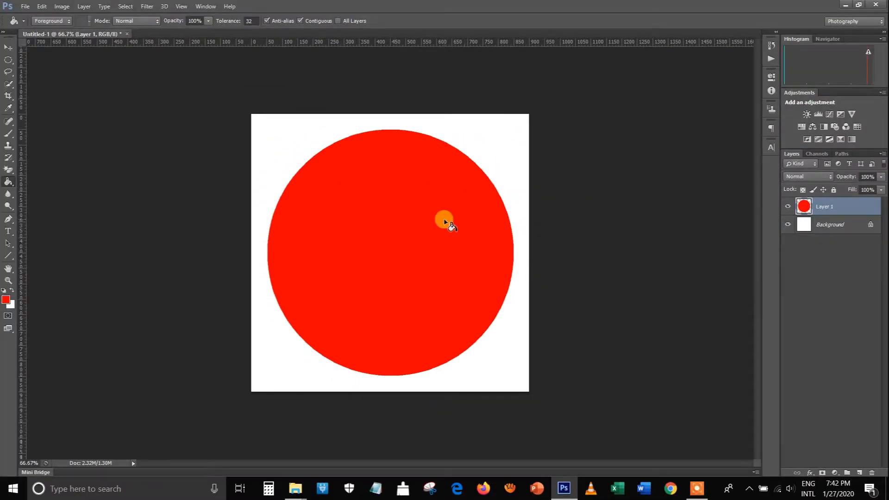
pyautogui.hotkey('ctrl', 'z')
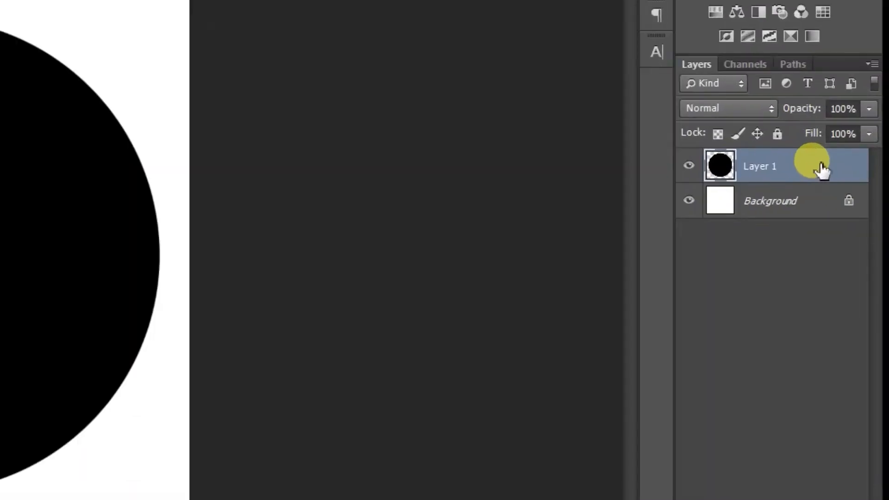
# - Enable a Color Overlay effect in the circle layer's style and show its settings
pyautogui.doubleClick(820, 169)
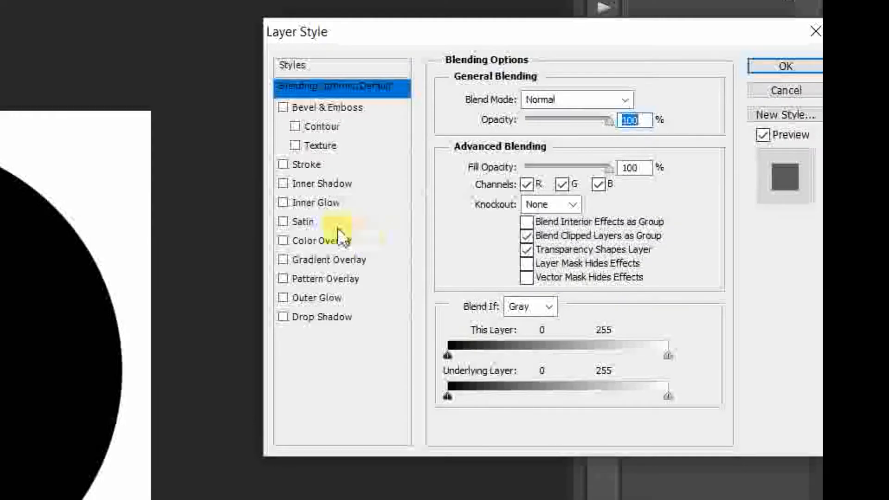
pyautogui.click(283, 241)
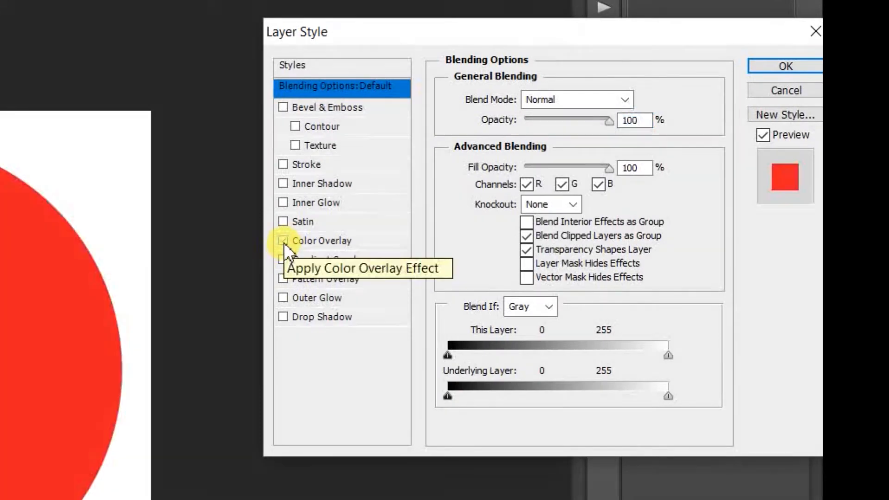
pyautogui.click(363, 242)
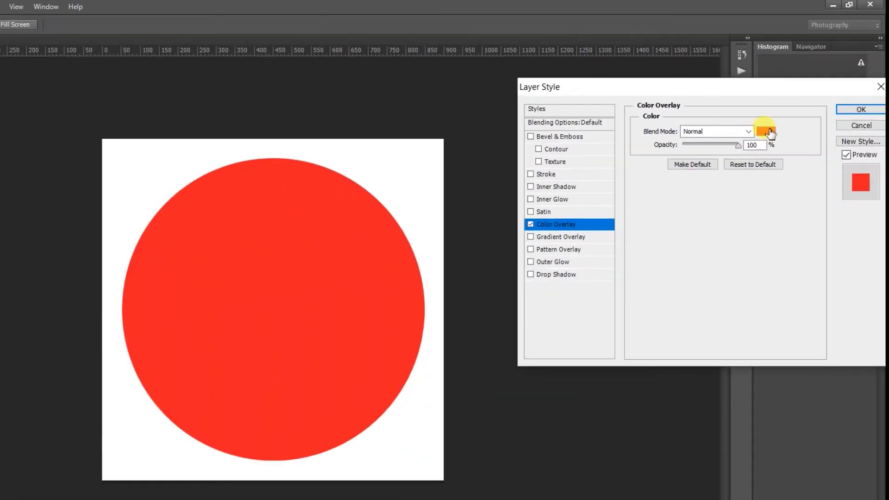
# - Set the Color Overlay color to bright red #f10505 and apply the layer style
pyautogui.click(706, 116)
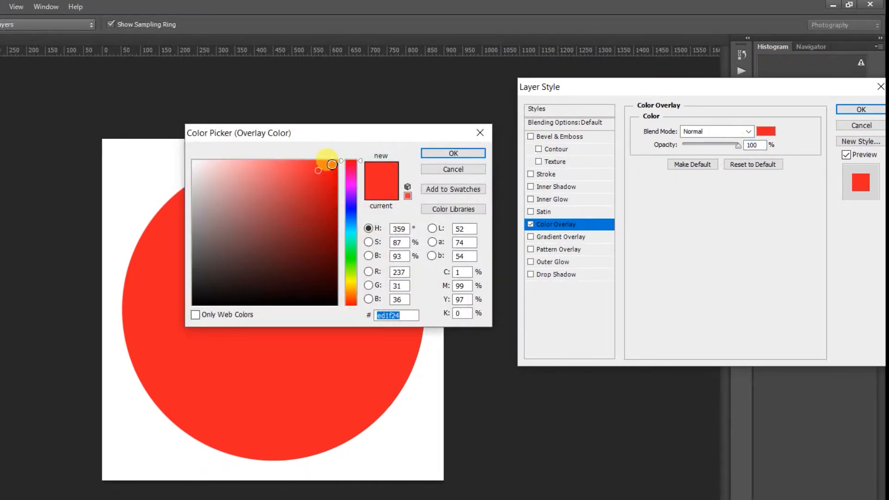
pyautogui.click(331, 164)
pyautogui.click(355, 207)
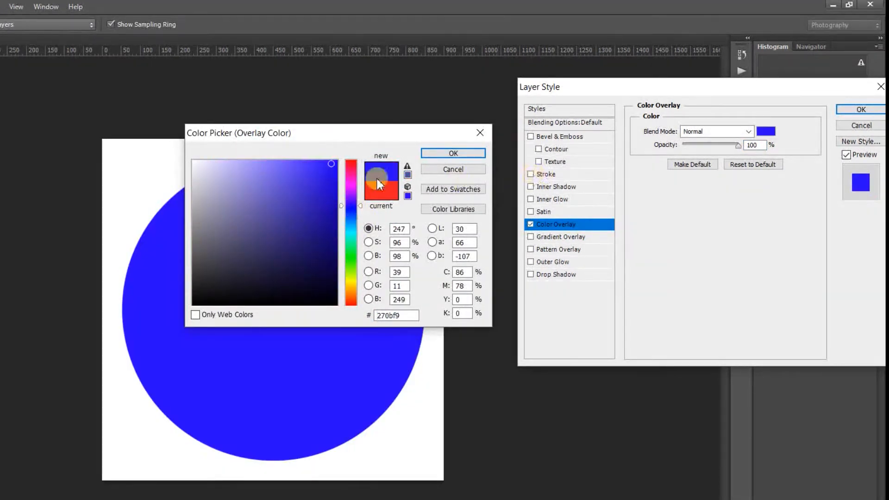
pyautogui.click(334, 168)
pyautogui.click(358, 167)
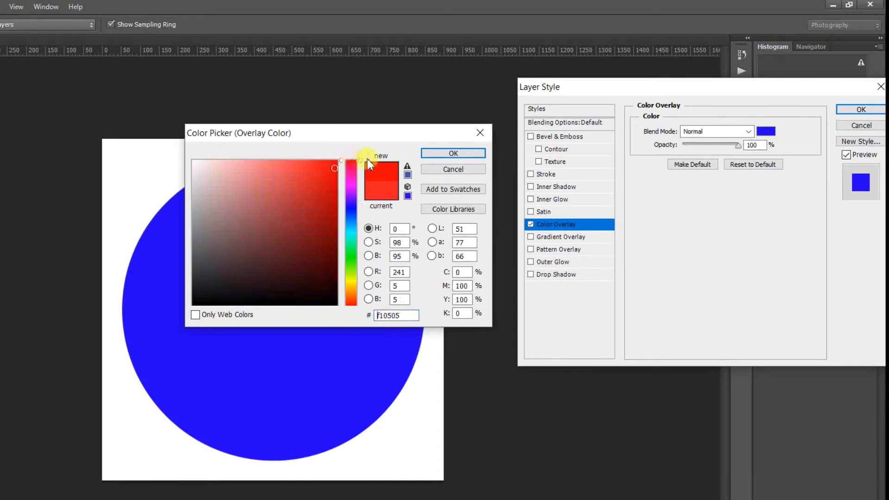
pyautogui.click(450, 155)
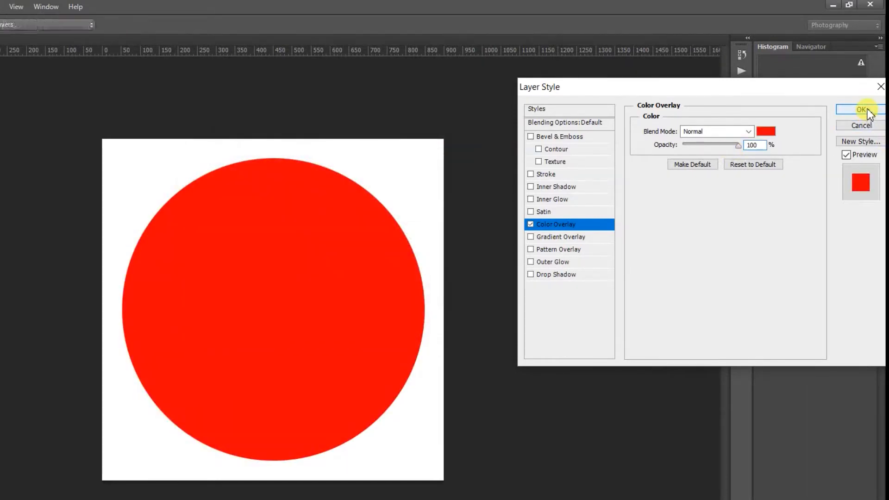
pyautogui.click(862, 110)
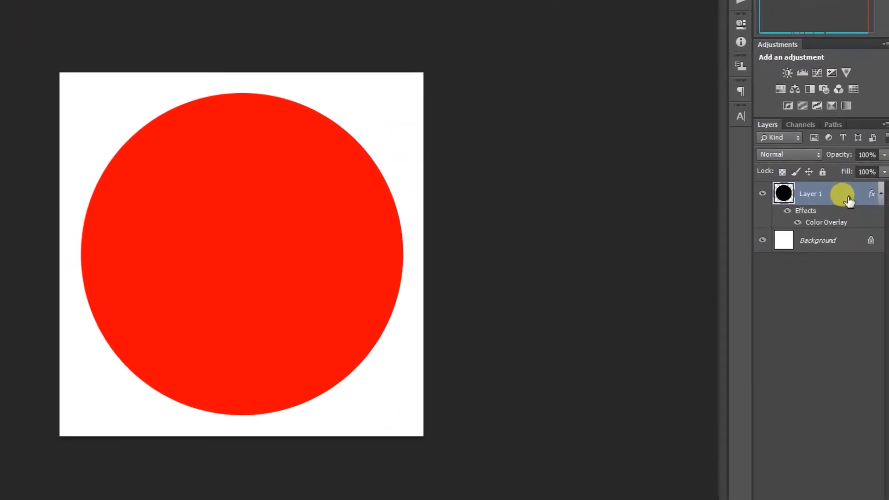
# - Add a Stroke effect to the circle layer and set its size to 13 px
pyautogui.doubleClick(848, 200)
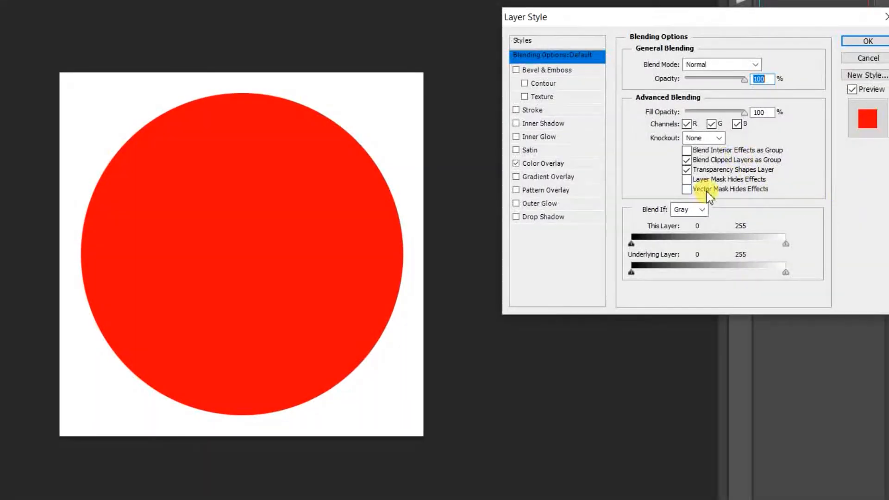
pyautogui.click(516, 110)
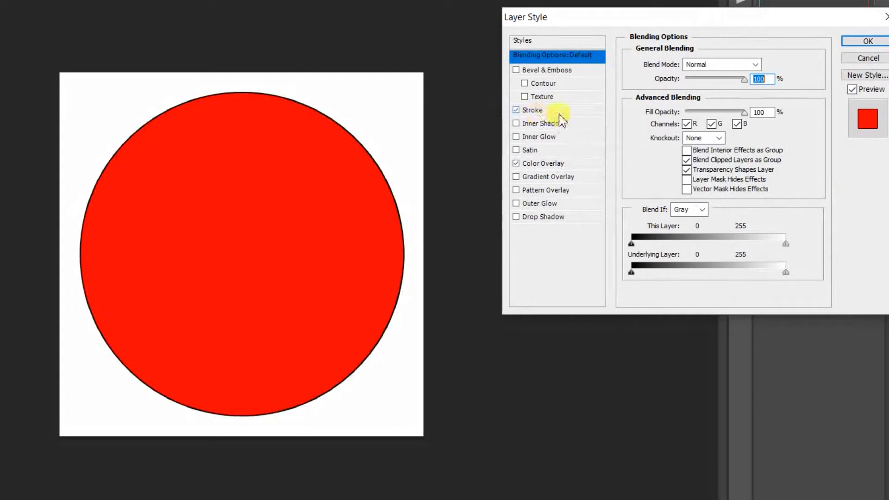
pyautogui.click(560, 114)
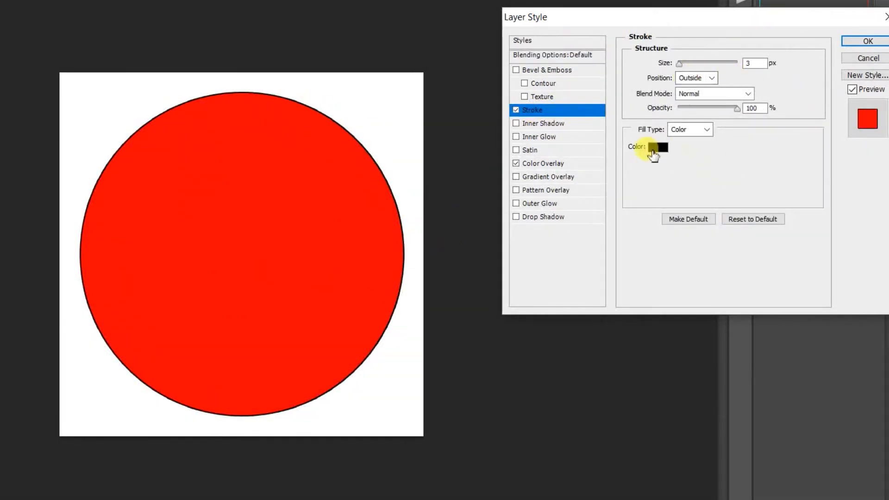
pyautogui.click(561, 113)
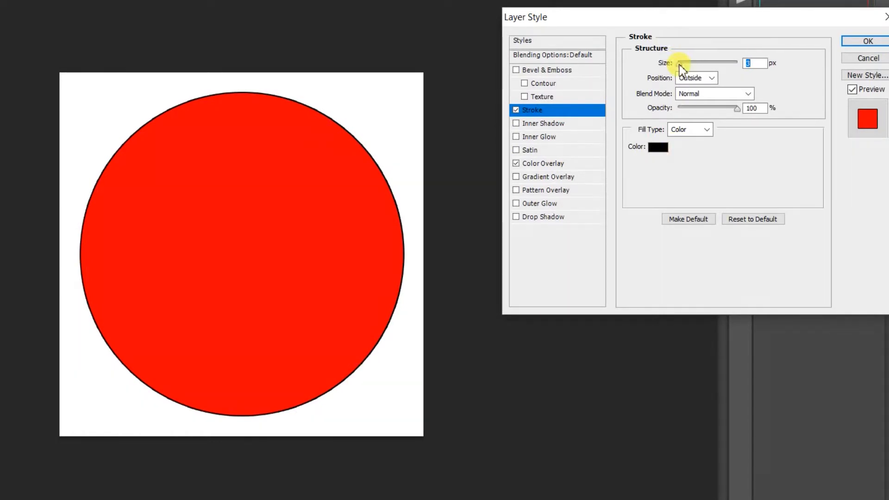
pyautogui.moveTo(680, 65); pyautogui.dragTo(685, 68)
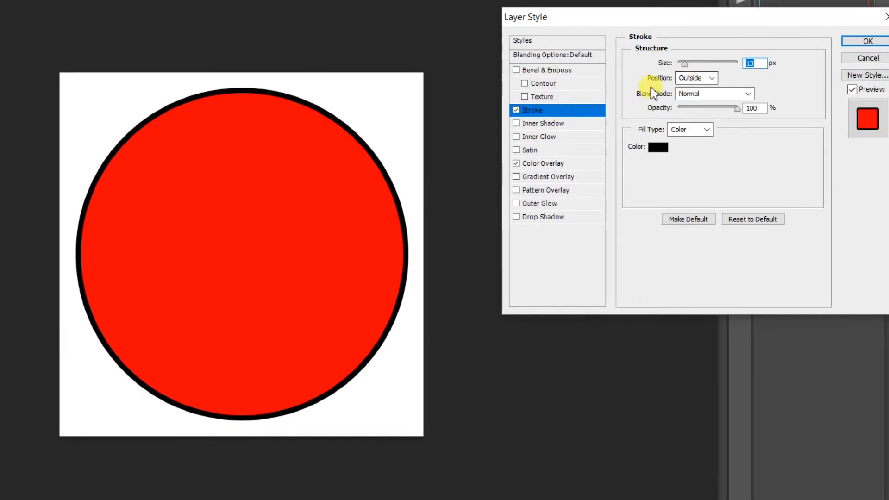
# - Try the Inside position for the stroke and set it back to Outside
pyautogui.click(713, 79)
pyautogui.click(702, 99)
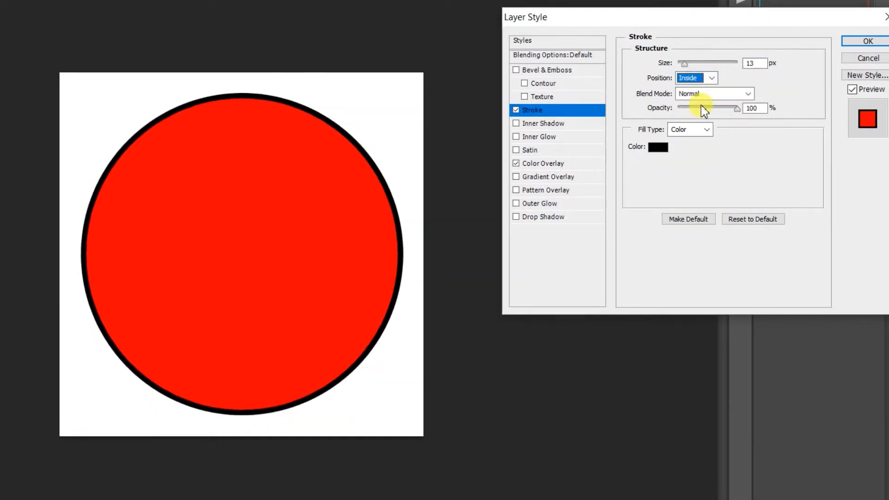
pyautogui.click(711, 79)
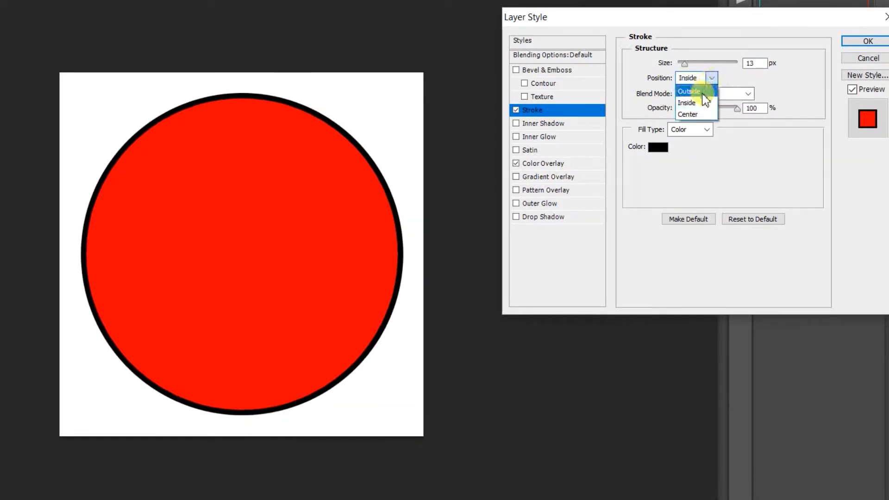
pyautogui.click(703, 92)
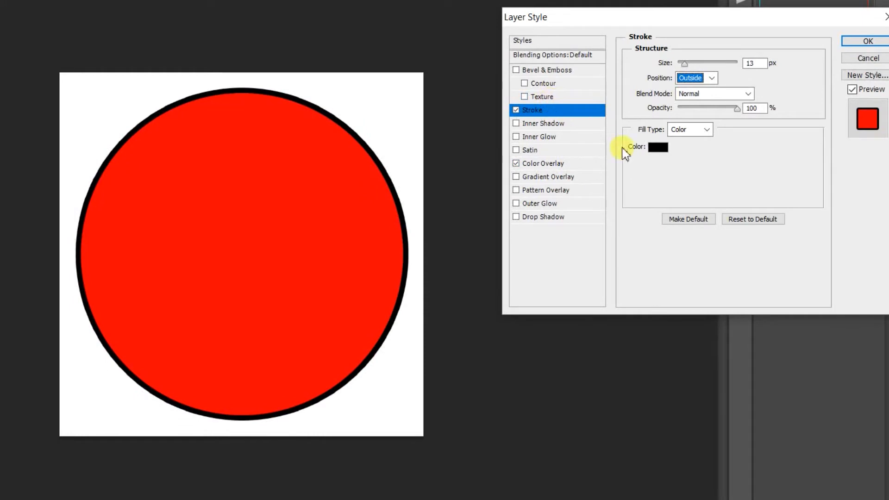
# - Enable Bevel & Emboss on the circle with depth 419%, size 24 px and soften 2 px
pyautogui.click(517, 70)
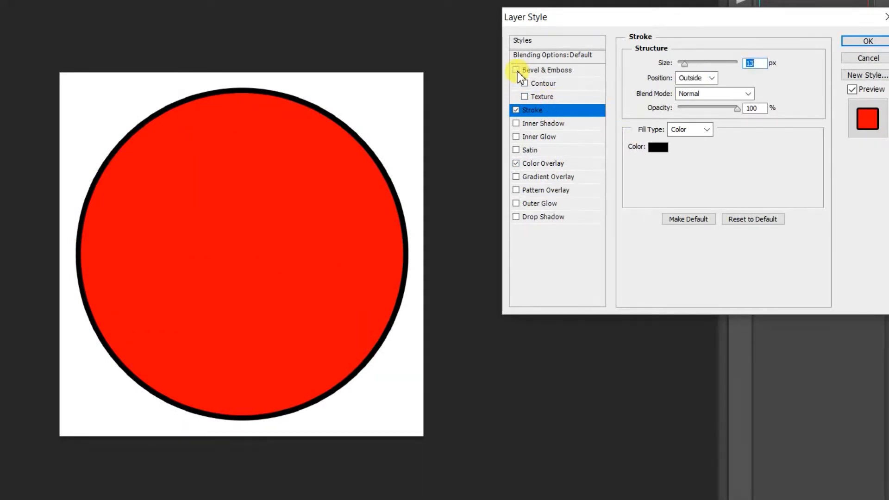
pyautogui.click(577, 71)
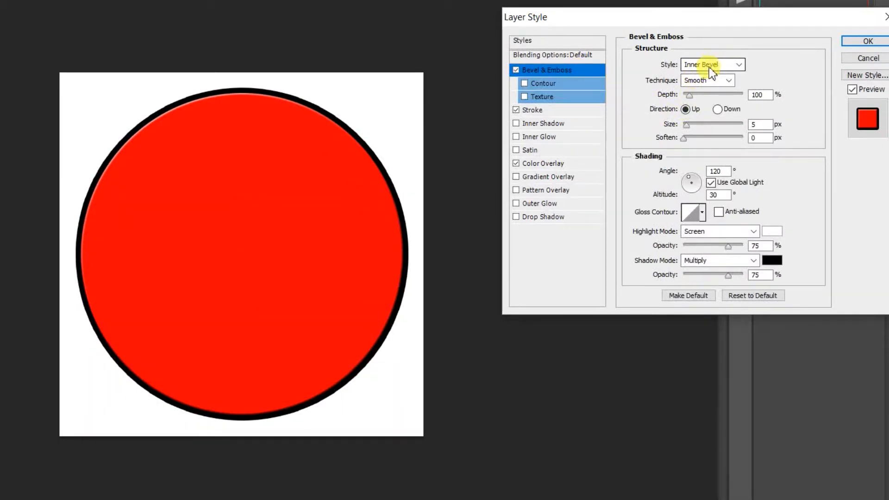
pyautogui.moveTo(689, 95); pyautogui.dragTo(711, 99)
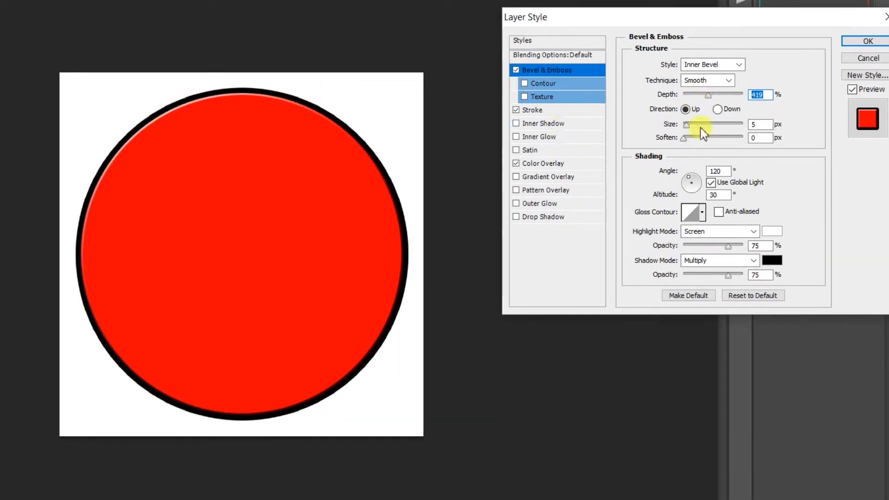
pyautogui.moveTo(687, 124); pyautogui.dragTo(695, 126)
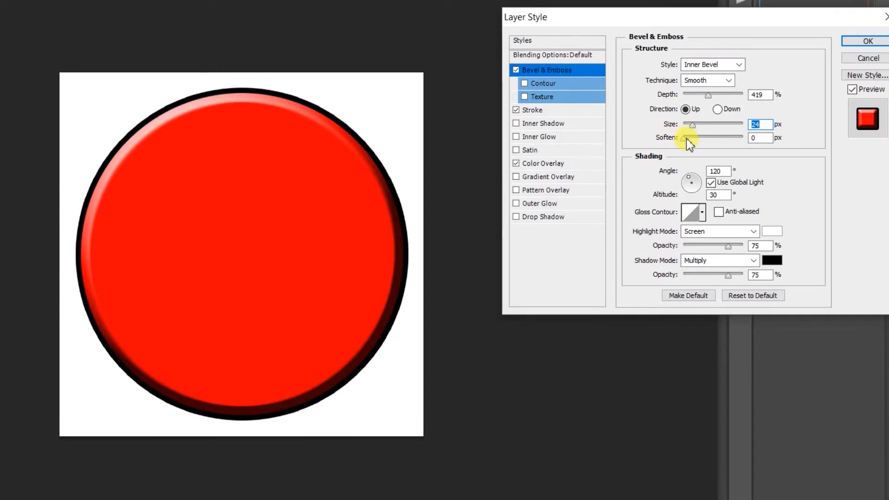
pyautogui.moveTo(685, 138); pyautogui.dragTo(691, 141)
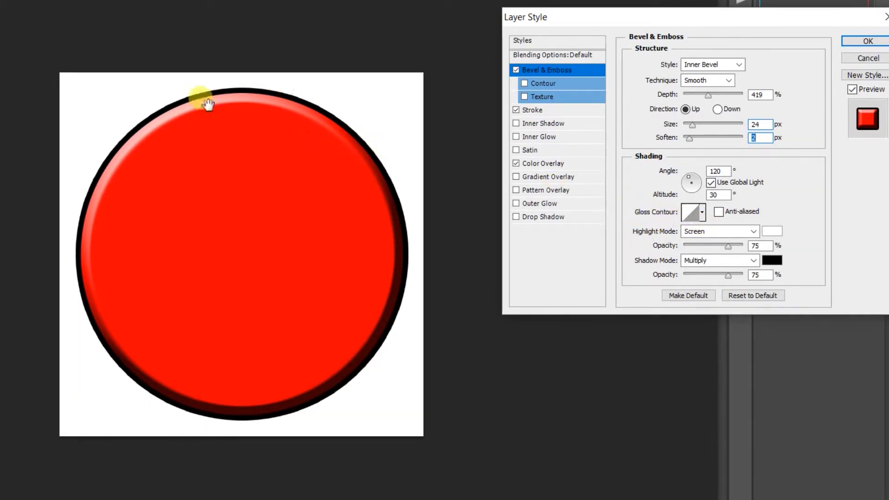
# - Preview several gloss contours for the bevel and choose the fourth preset, a concave curve that rises steeply at its end
pyautogui.click(702, 214)
pyautogui.click(648, 240)
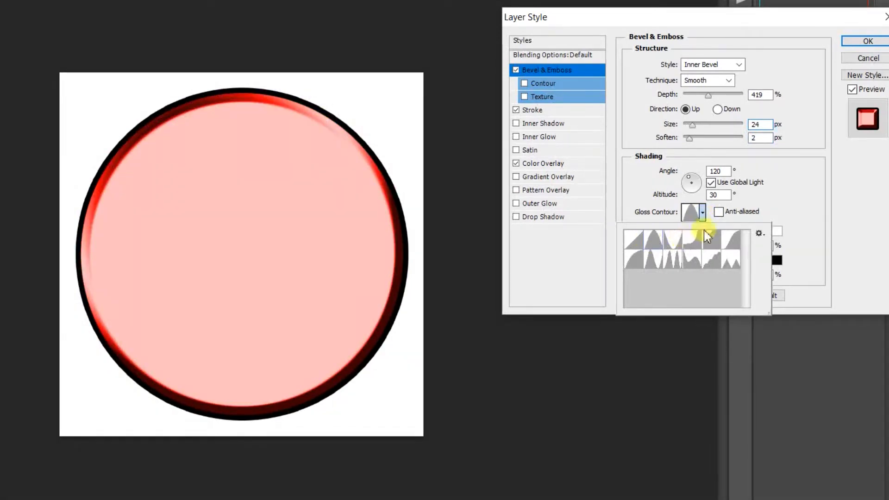
pyautogui.click(671, 238)
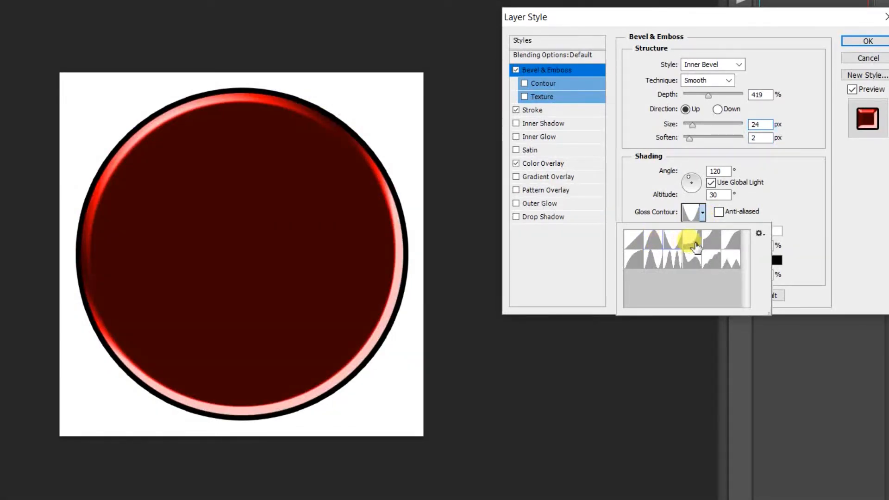
pyautogui.click(694, 244)
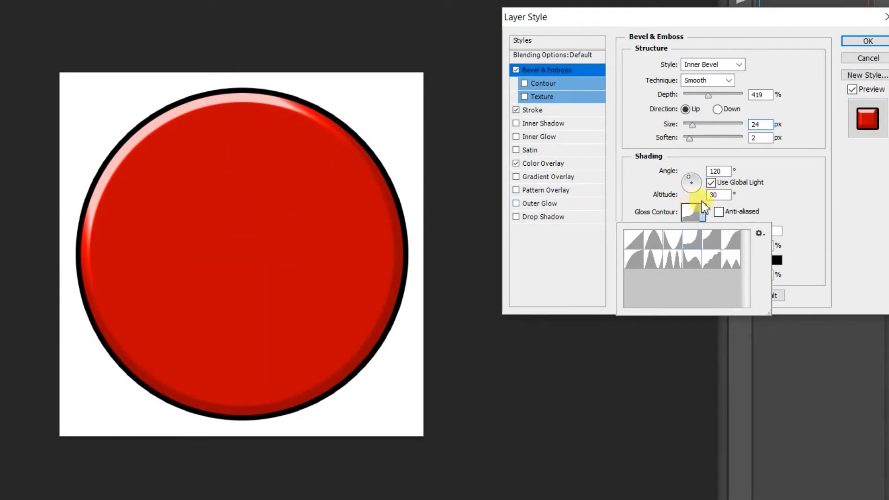
pyautogui.click(755, 138)
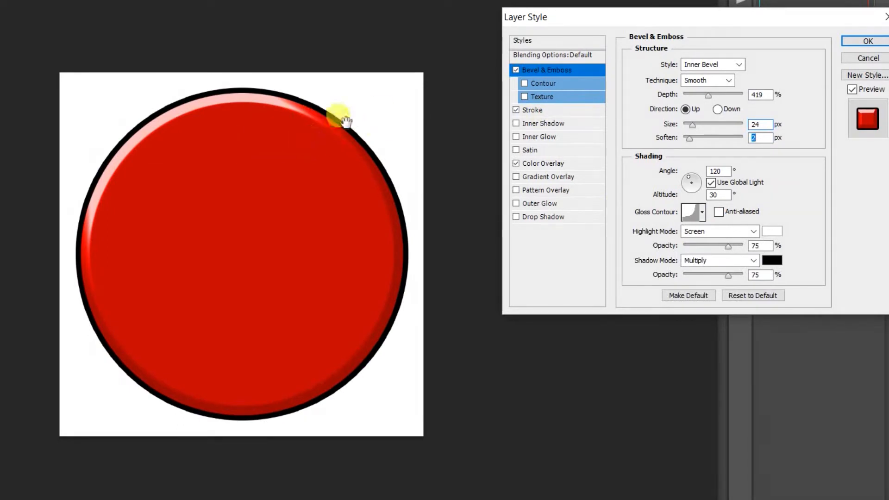
# - Try the Outer Bevel, Emboss, Pillow Emboss and Stroke Emboss styles for the circle's bevel
pyautogui.click(740, 65)
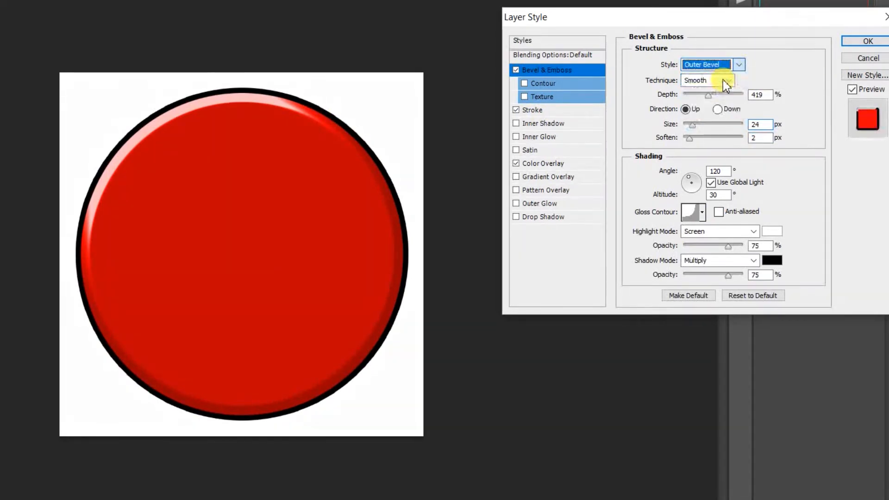
pyautogui.click(724, 79)
pyautogui.click(739, 65)
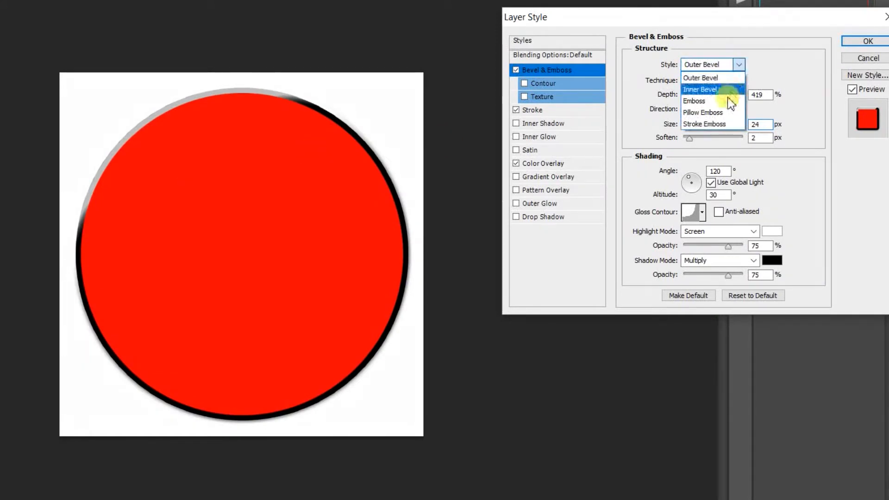
pyautogui.click(723, 101)
pyautogui.click(740, 65)
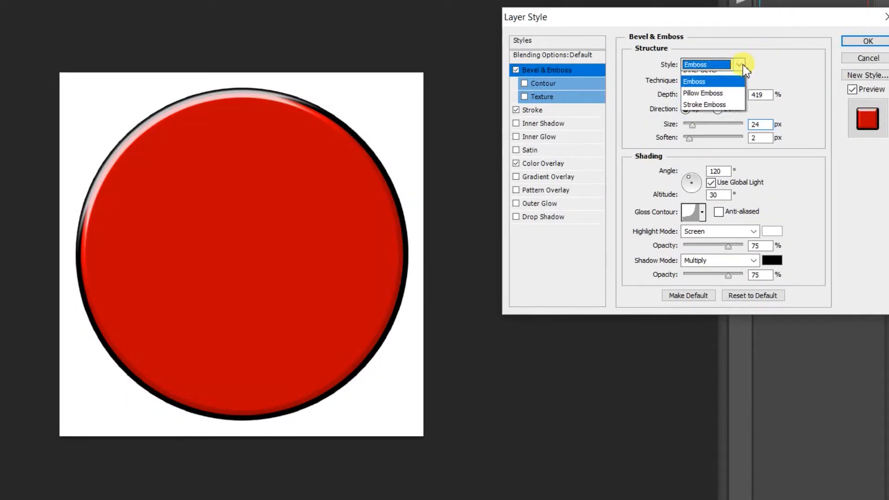
pyautogui.click(725, 110)
pyautogui.click(743, 65)
pyautogui.click(727, 121)
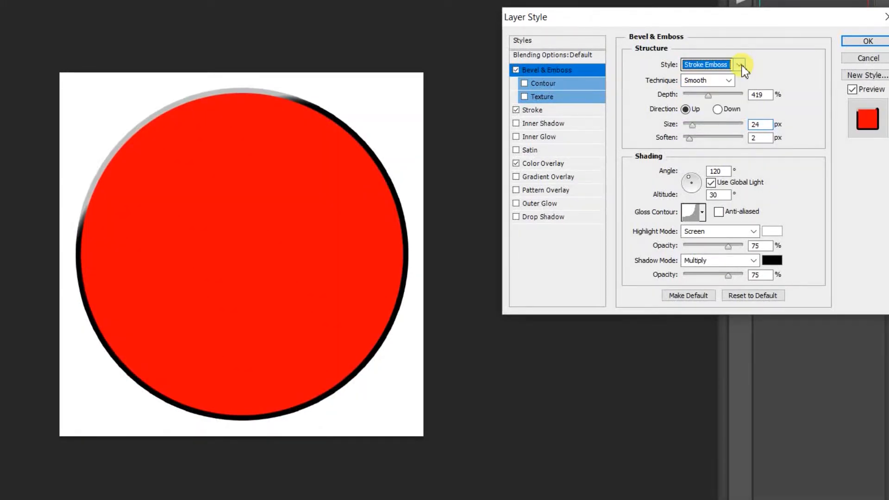
pyautogui.click(743, 65)
pyautogui.click(722, 81)
# - Set the bevel style to Inner Bevel and apply the circle's layer styles
pyautogui.click(739, 65)
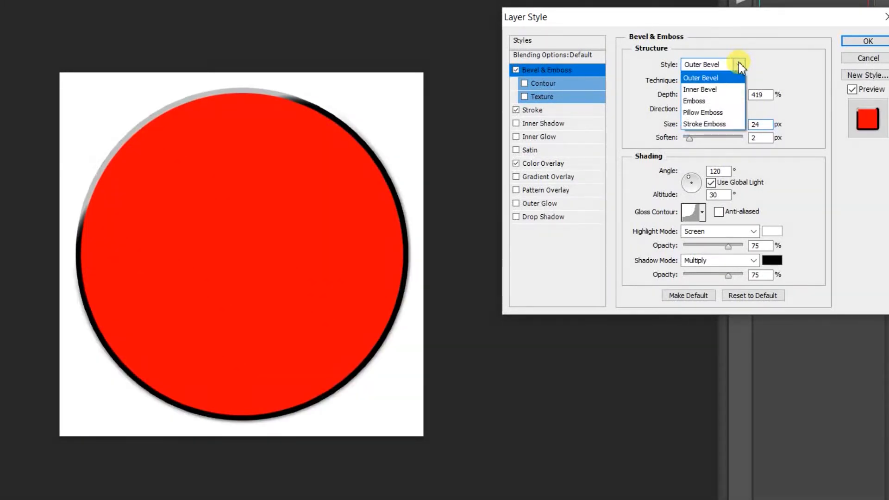
pyautogui.click(723, 91)
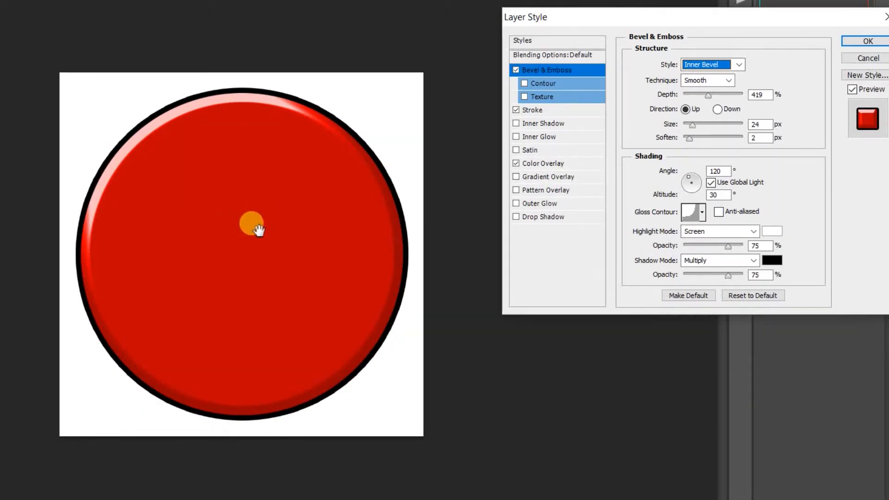
pyautogui.click(869, 43)
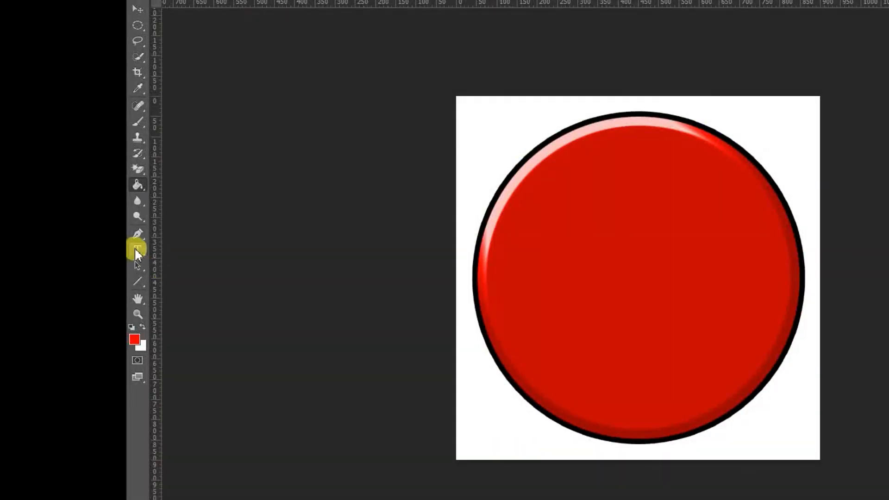
# - Add the letter P as black (000000) text in 24 pt Cookie inside the red circle
pyautogui.click(136, 250)
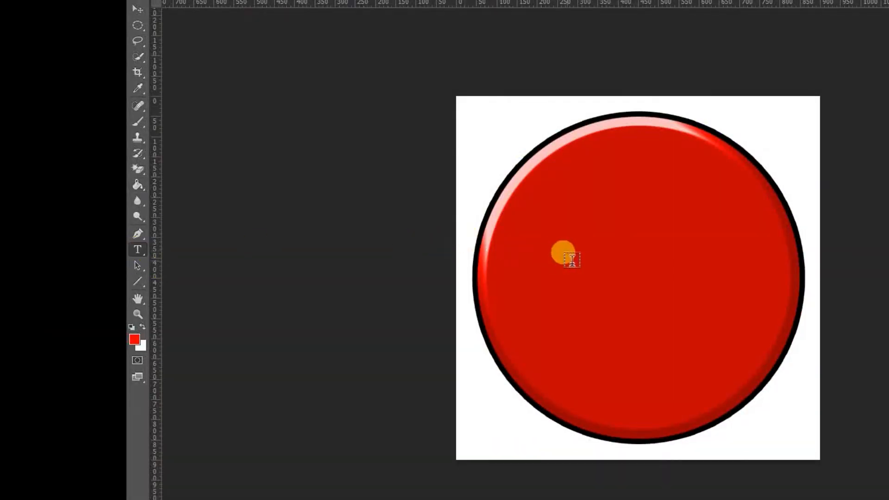
pyautogui.click(600, 271)
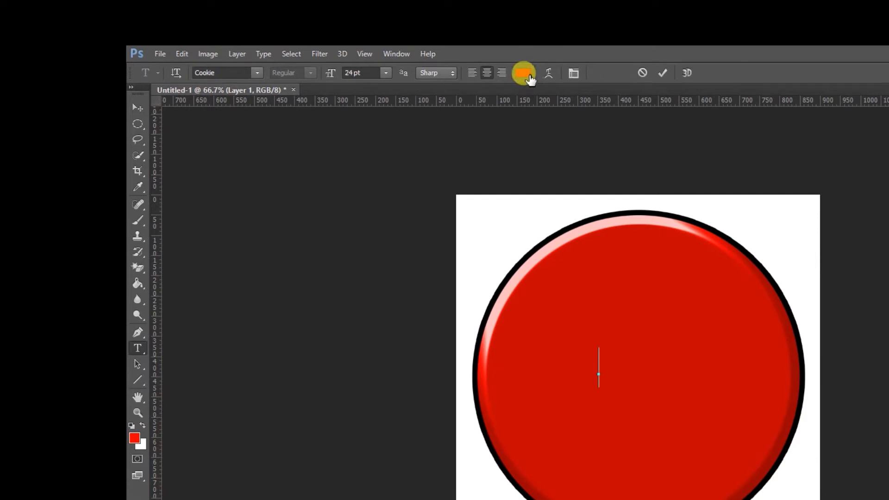
pyautogui.click(525, 73)
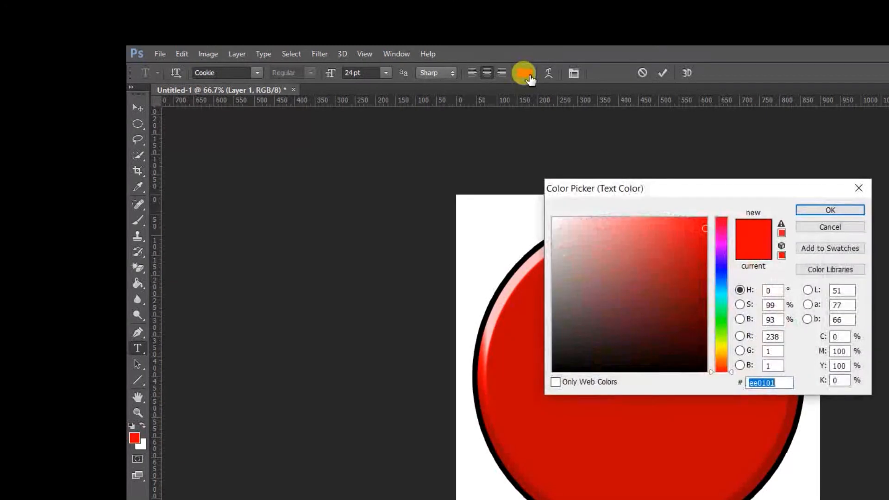
pyautogui.moveTo(592, 331); pyautogui.dragTo(530, 376)
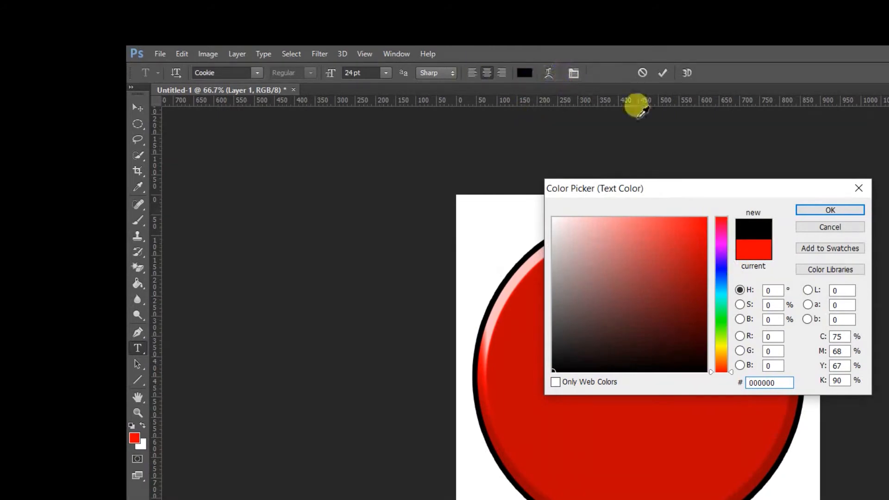
pyautogui.click(829, 210)
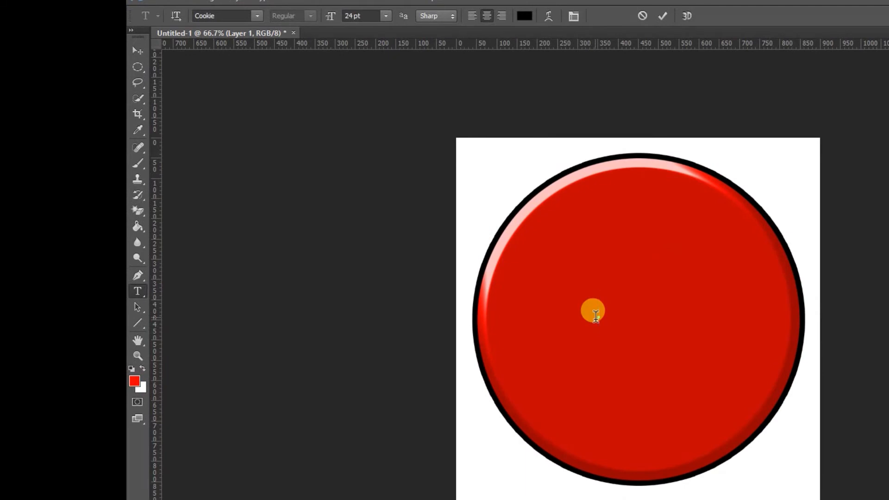
pyautogui.write('P')
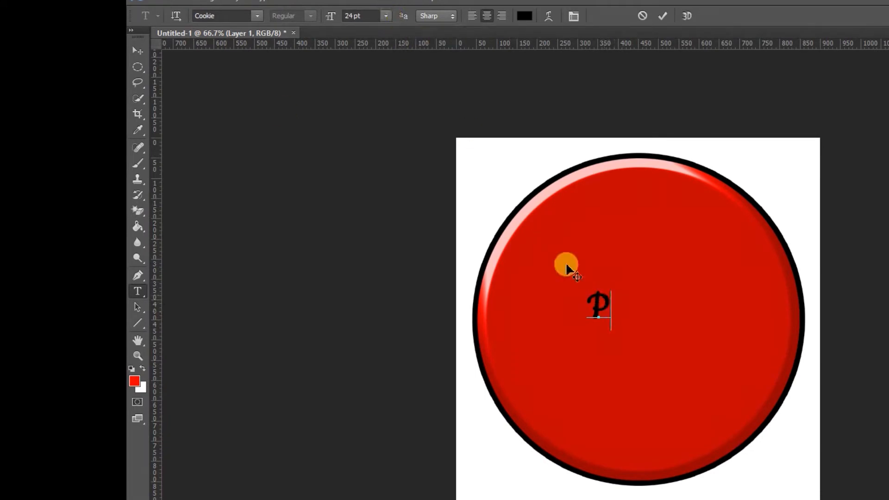
pyautogui.click(663, 17)
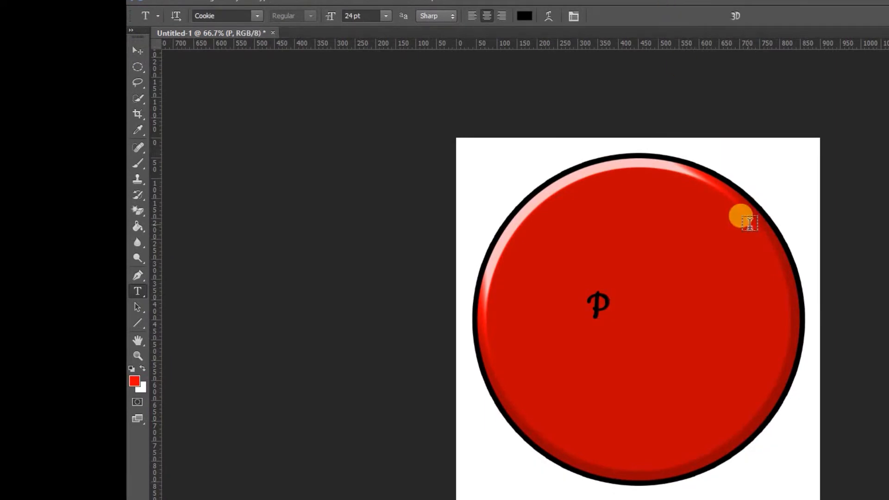
# - Scale the letter P to about 580% and centre it horizontally on the red circle
pyautogui.hotkey('ctrl', 't')
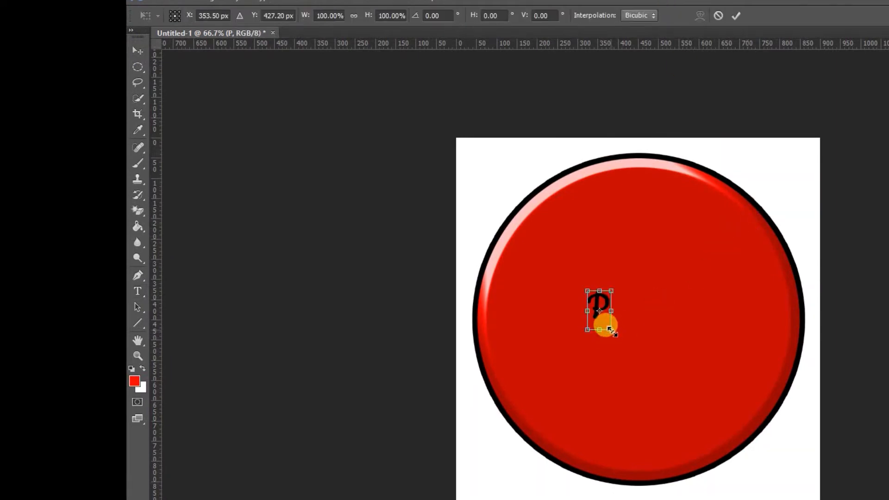
pyautogui.moveTo(610, 329); pyautogui.dragTo(758, 496)
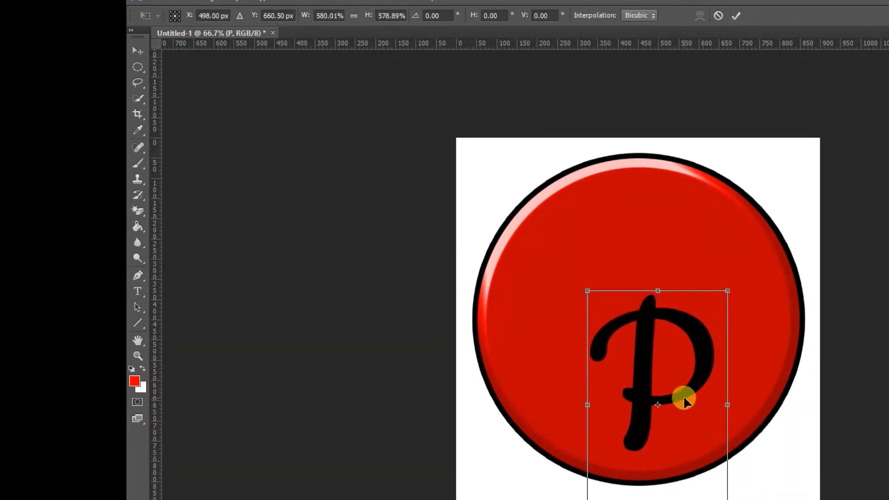
pyautogui.moveTo(684, 408); pyautogui.dragTo(659, 342)
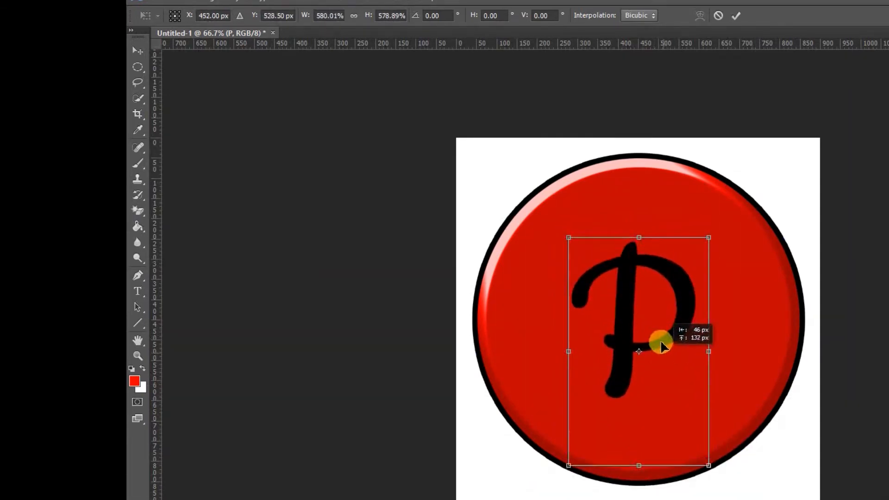
pyautogui.click(736, 16)
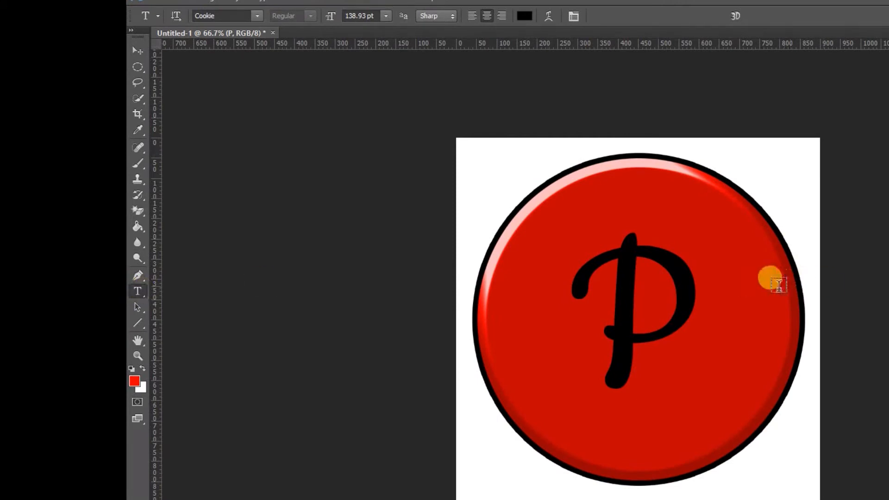
# - Change the letter P's font to Old English Text MT and nudge the letter into place on the circle
pyautogui.click(670, 287)
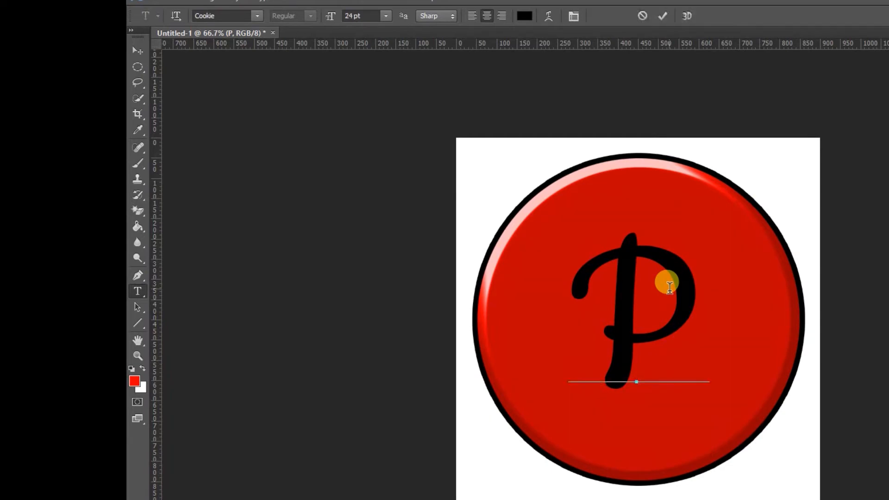
pyautogui.hotkey('ctrl', 'a')
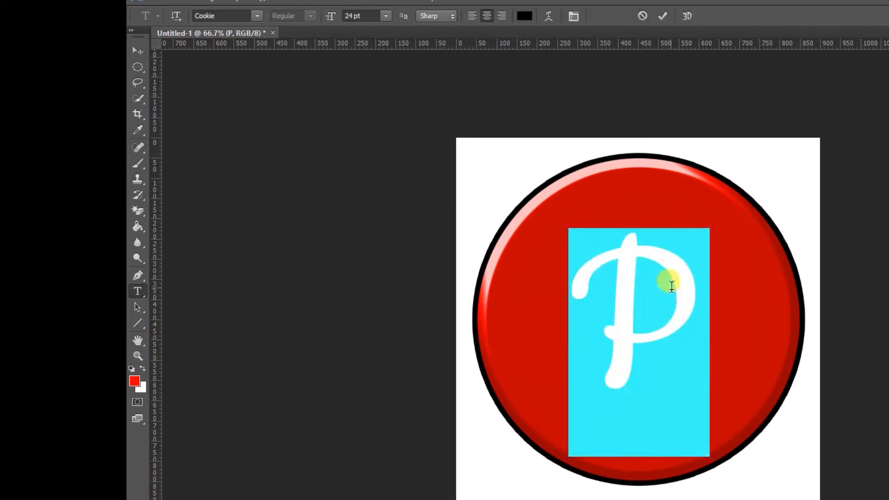
pyautogui.click(257, 16)
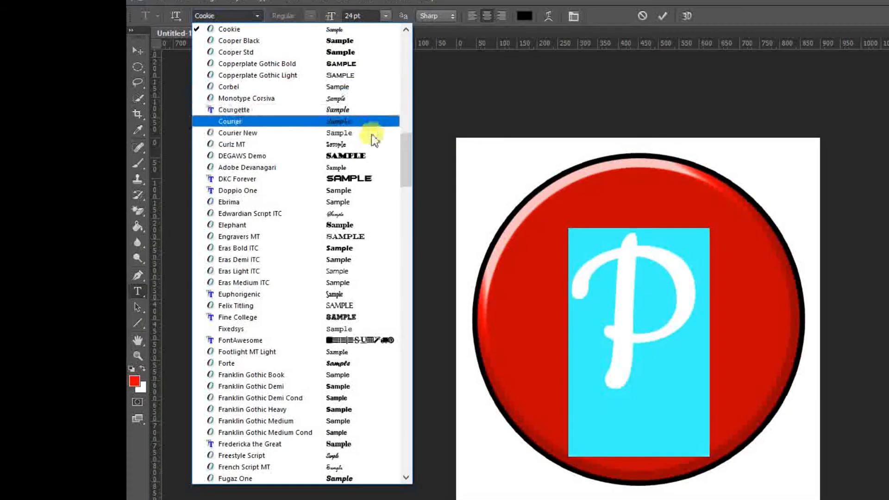
pyautogui.moveTo(403, 199); pyautogui.dragTo(405, 309)
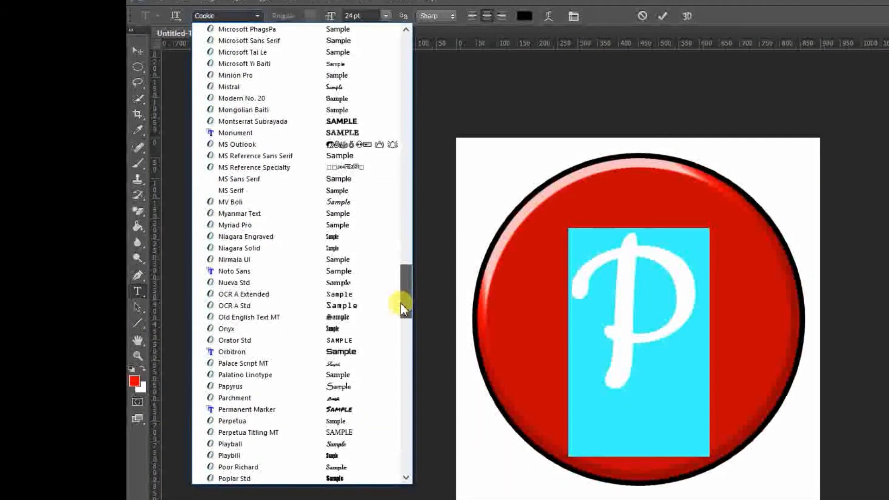
pyautogui.click(299, 319)
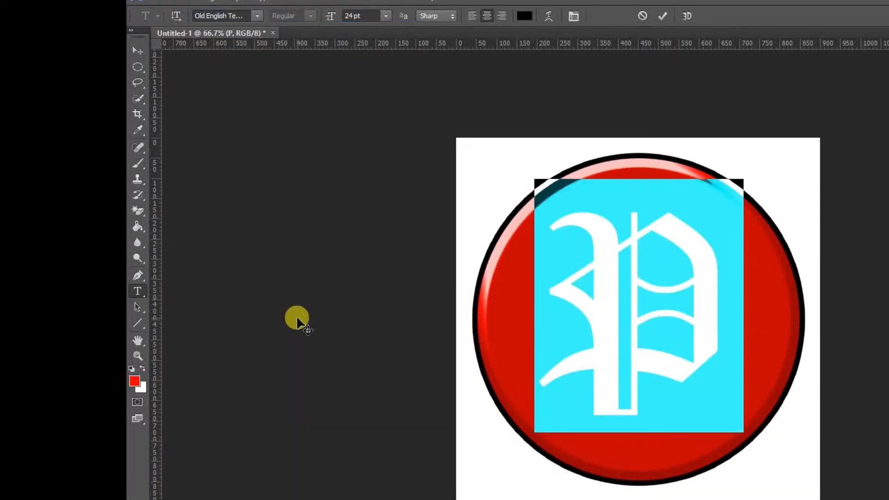
pyautogui.click(137, 50)
pyautogui.moveTo(681, 332); pyautogui.dragTo(675, 334)
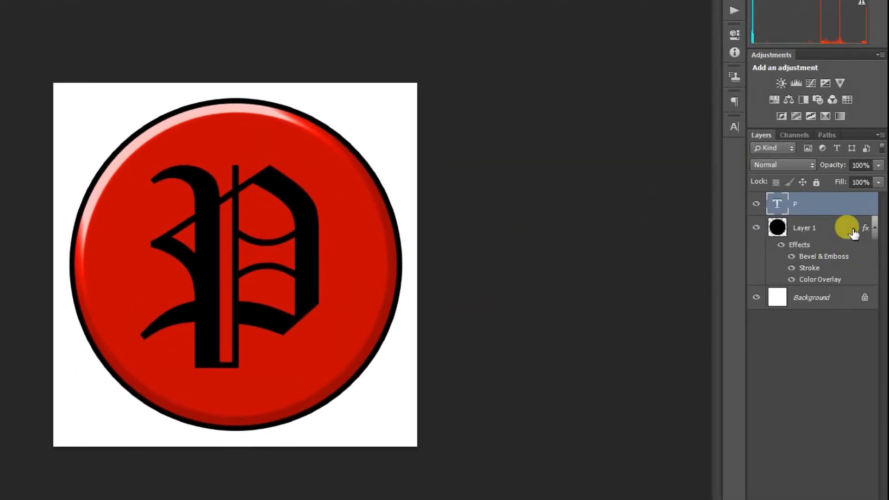
# - Add a white 6 px outside Stroke to the P text layer
pyautogui.doubleClick(832, 204)
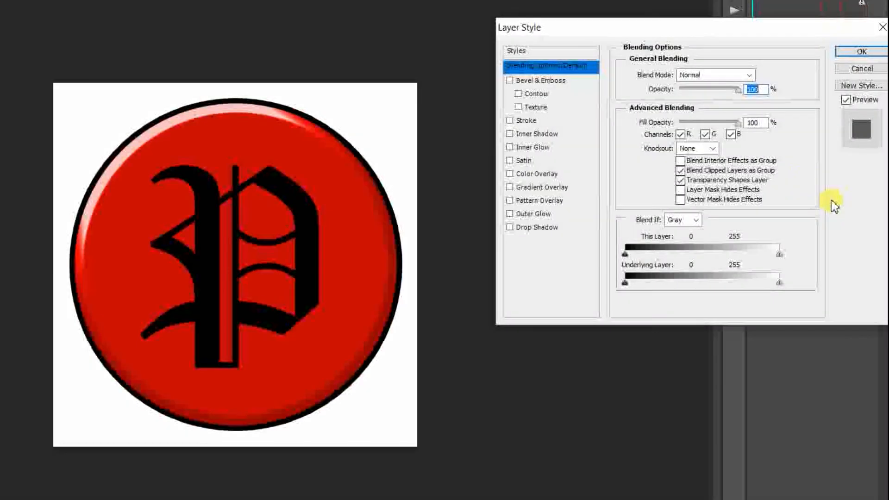
pyautogui.click(511, 121)
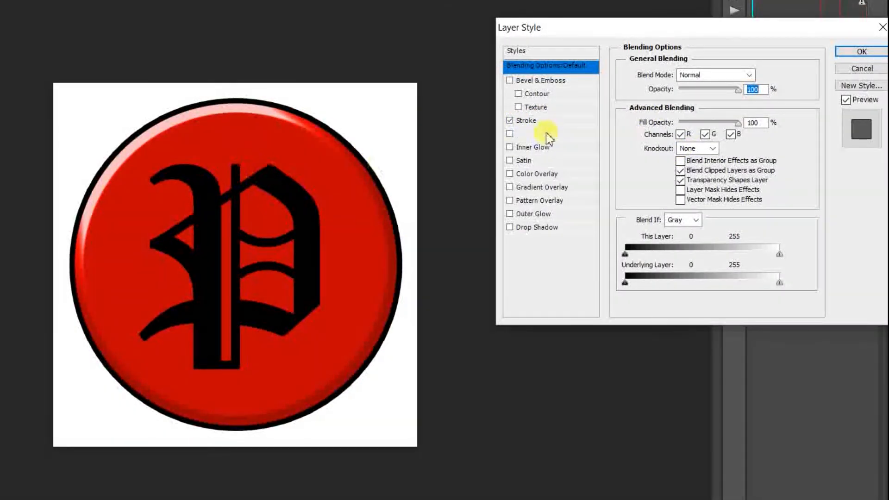
pyautogui.click(569, 123)
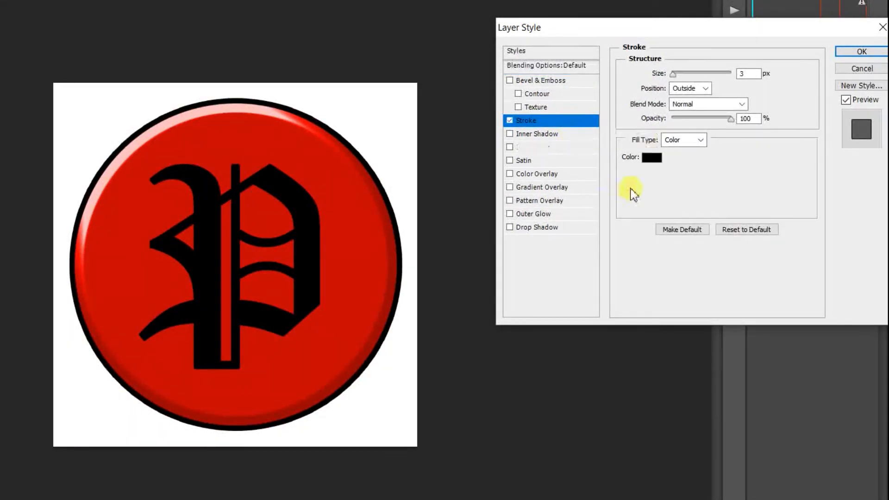
pyautogui.click(656, 160)
pyautogui.moveTo(292, 145); pyautogui.dragTo(131, 83)
pyautogui.click(419, 99)
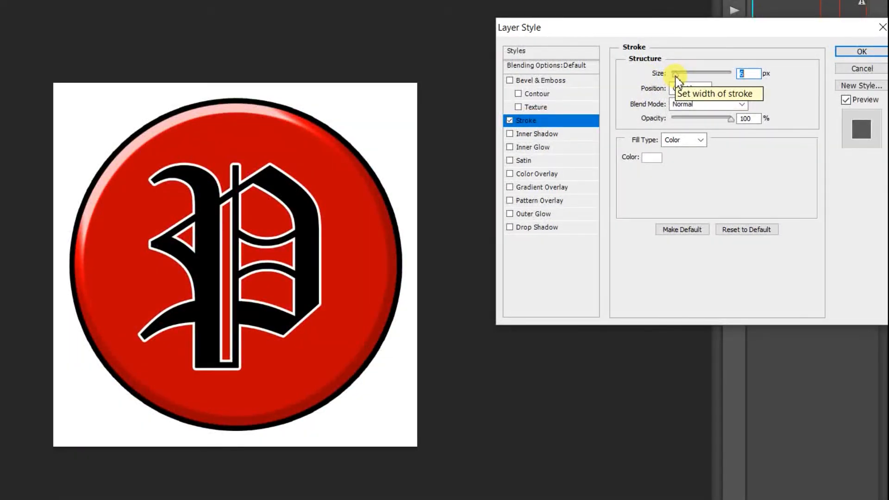
# - Enable Bevel & Emboss on the letter P with the Pillow Emboss style, depth 266%, size 18 px and soften 1 px
pyautogui.click(510, 80)
pyautogui.click(571, 79)
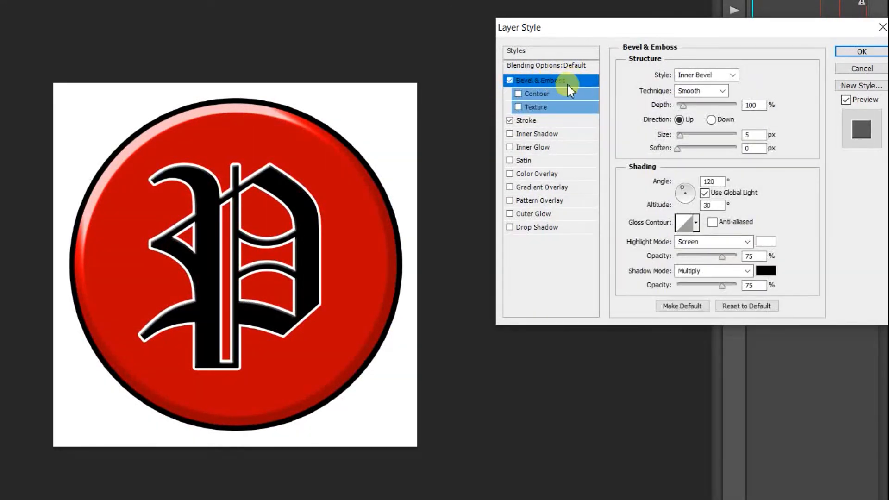
pyautogui.click(733, 75)
pyautogui.click(711, 87)
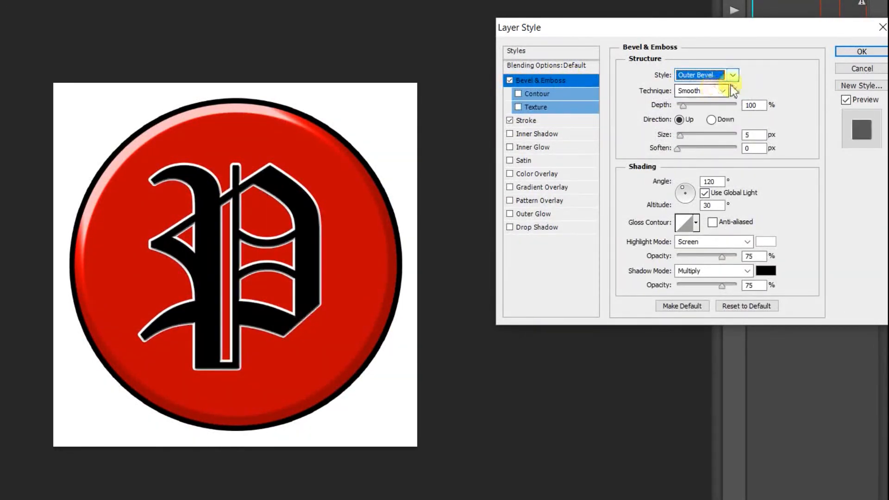
pyautogui.click(732, 75)
pyautogui.click(712, 124)
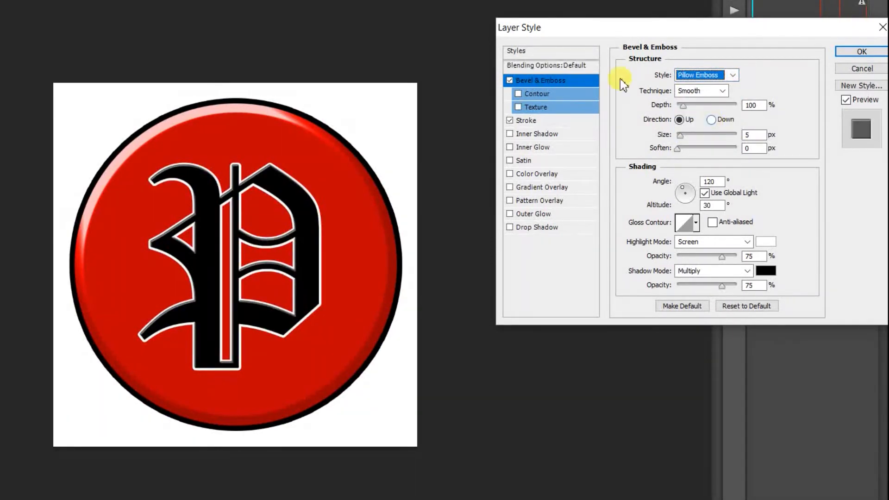
pyautogui.click(690, 105)
pyautogui.moveTo(692, 109); pyautogui.dragTo(683, 157)
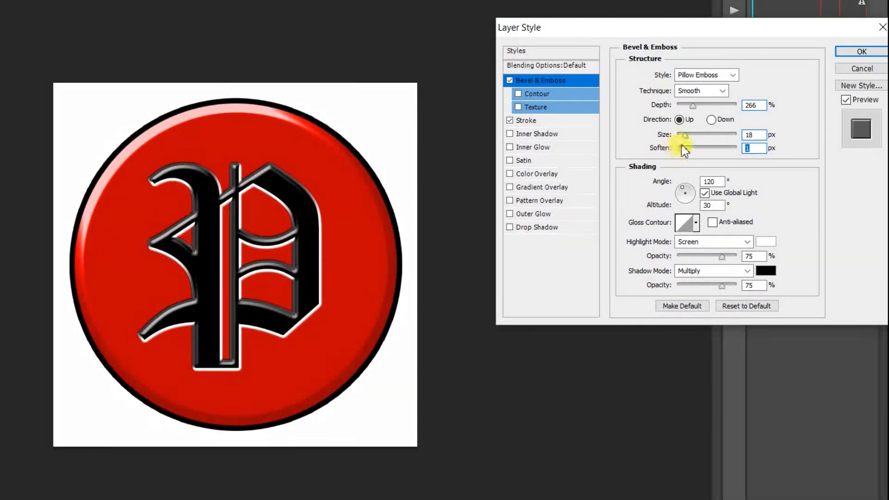
# - Try the Stroke Emboss style on the letter's bevel, then return it to Pillow Emboss
pyautogui.click(730, 75)
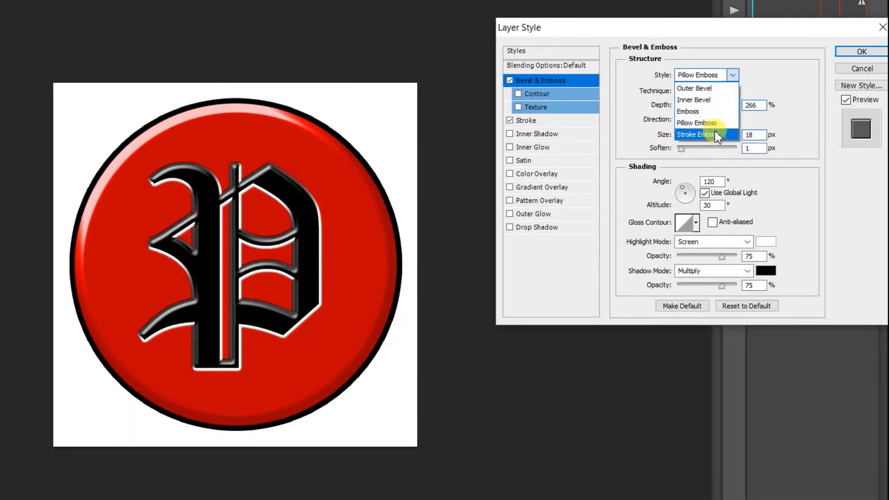
pyautogui.click(718, 135)
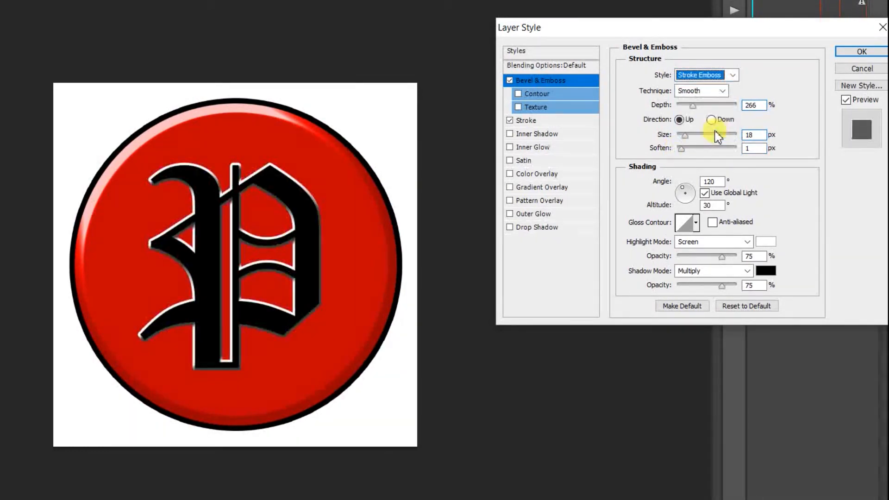
pyautogui.click(734, 74)
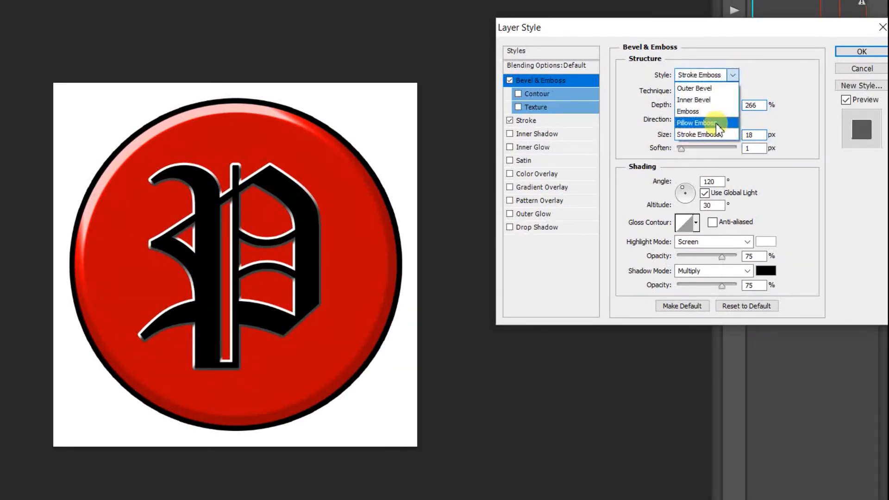
pyautogui.click(715, 123)
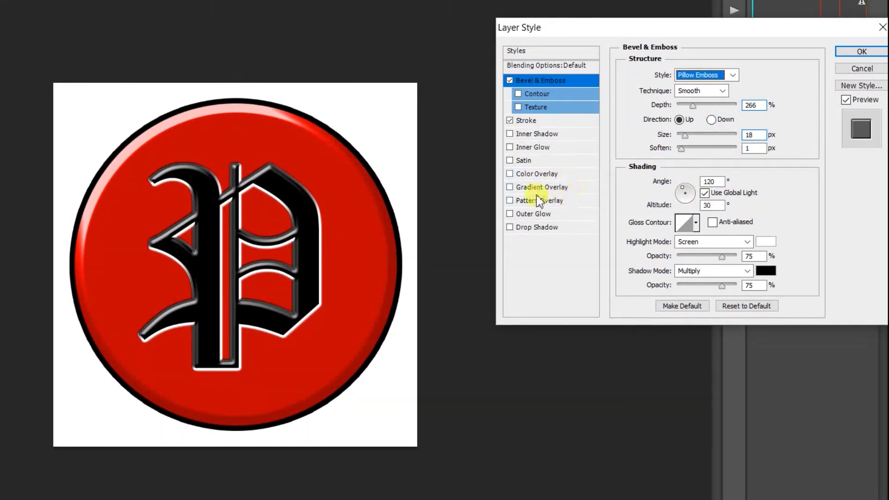
# - Enable Gradient Overlay on the letter P and choose the Orange, Yellow, Orange gradient preset
pyautogui.click(510, 188)
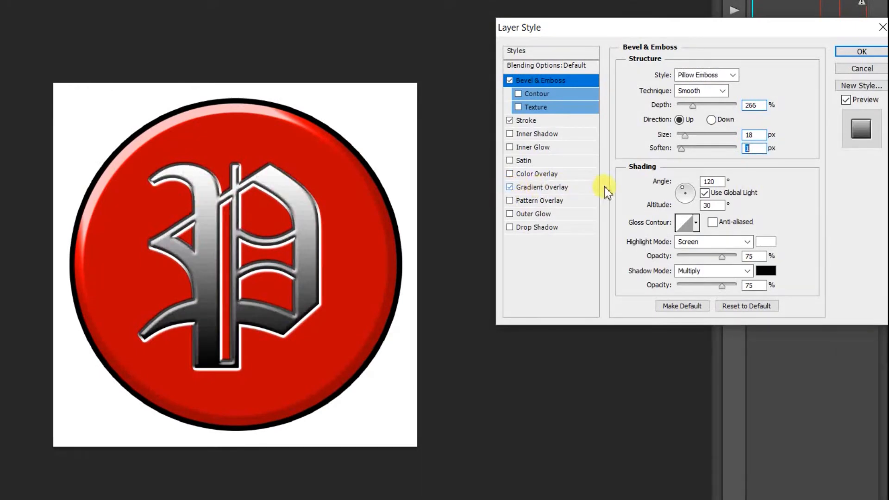
pyautogui.click(584, 190)
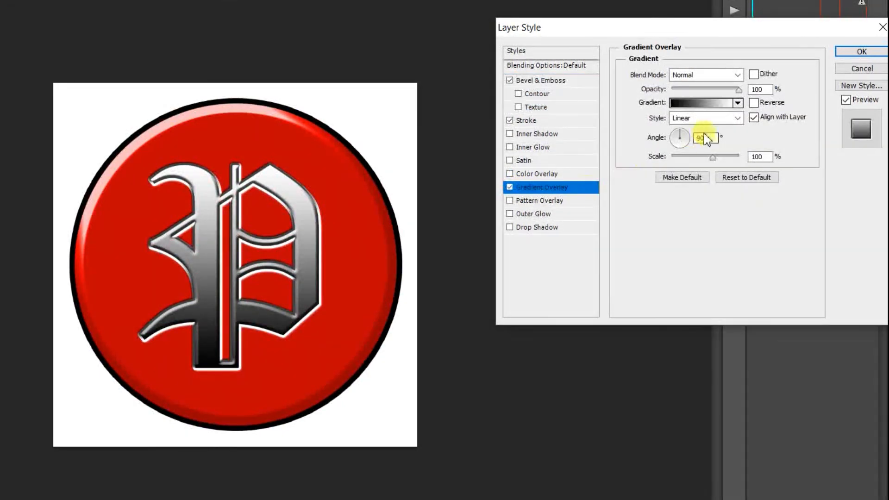
pyautogui.click(699, 107)
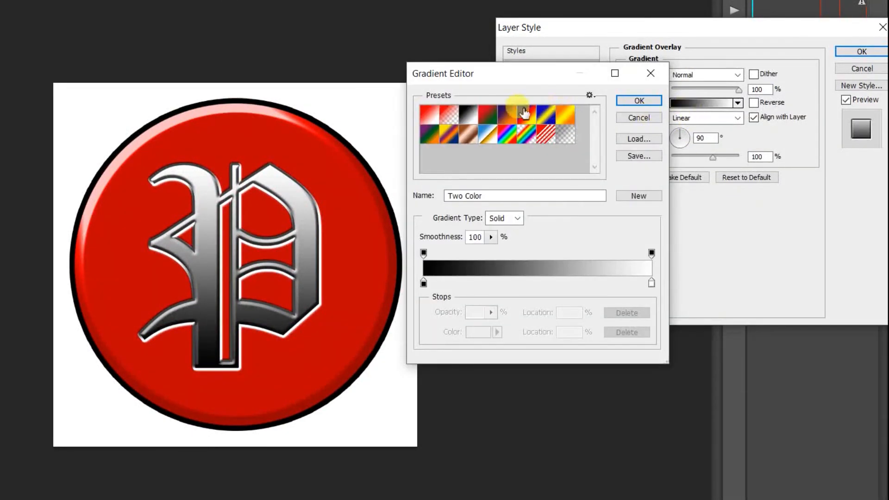
pyautogui.click(566, 116)
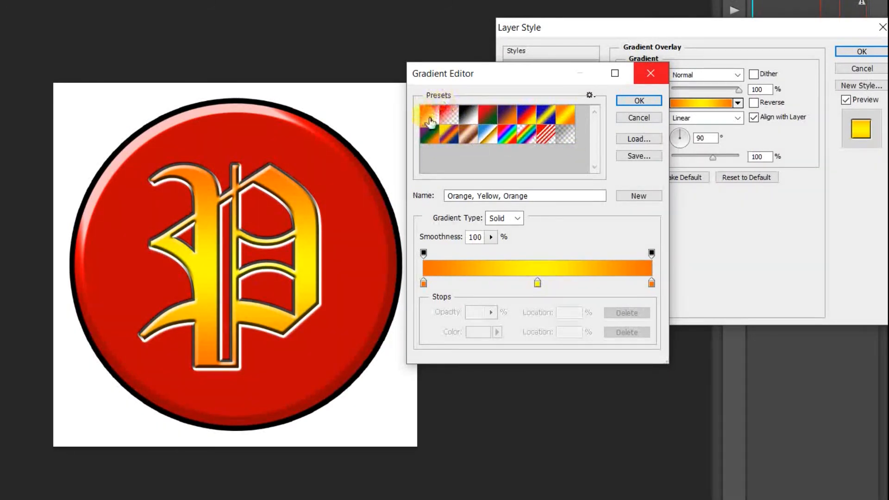
# - Replace the gradient presets with the Simple set
pyautogui.click(591, 96)
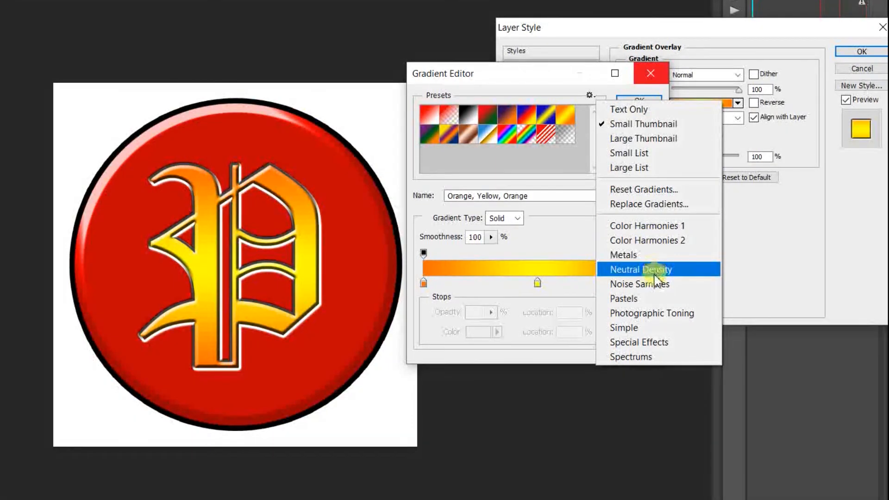
pyautogui.click(646, 328)
pyautogui.click(257, 176)
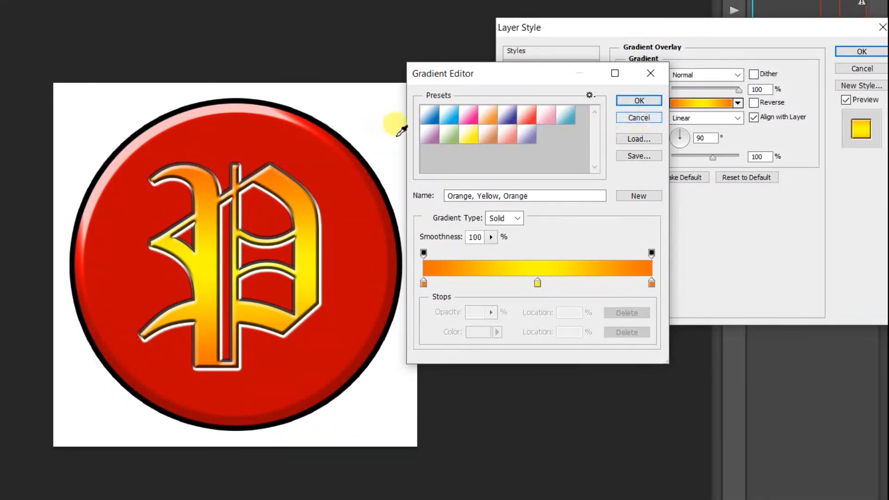
# - Cancel the gradient editing, disable Gradient Overlay on the letter P and apply the remaining layer styles
pyautogui.click(638, 118)
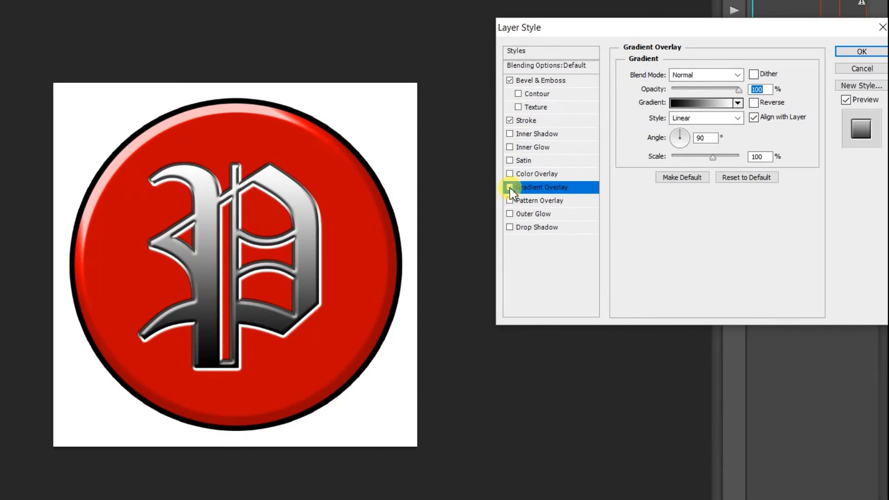
pyautogui.click(510, 187)
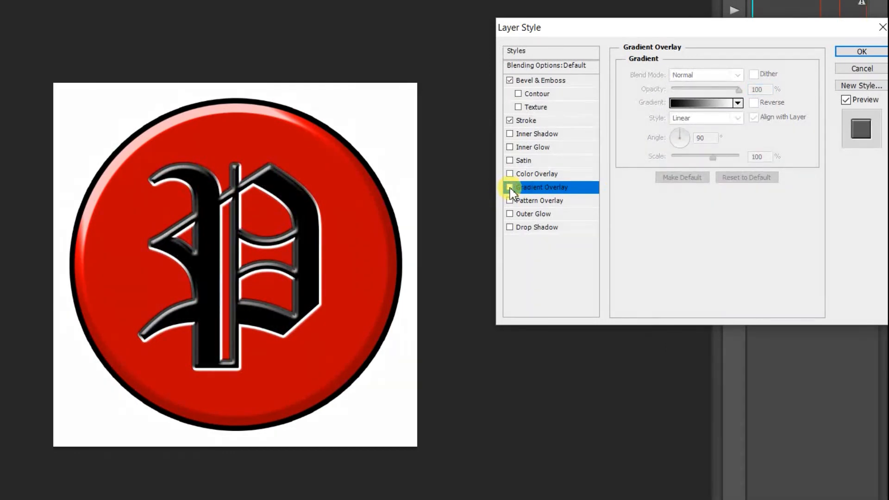
pyautogui.click(852, 52)
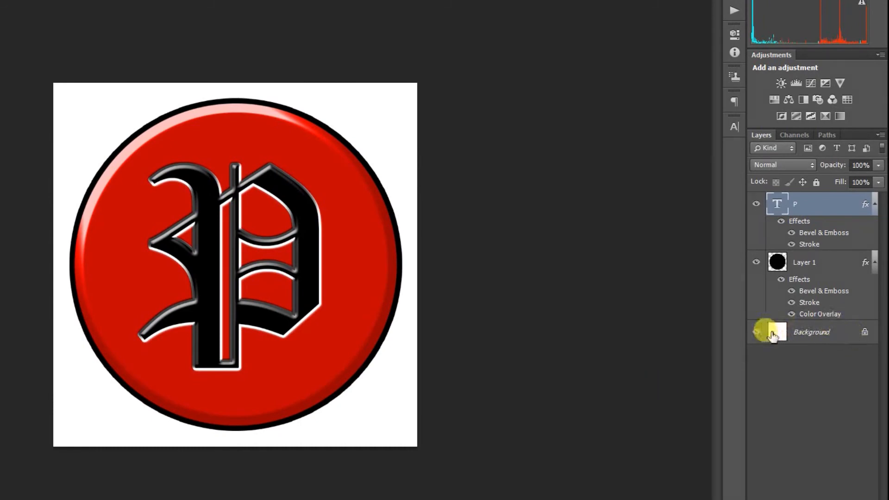
# - Hide the Background layer and save the artwork as a PNG named "P logo" in the bATCH 2020 folder with the default PNG options
pyautogui.click(756, 332)
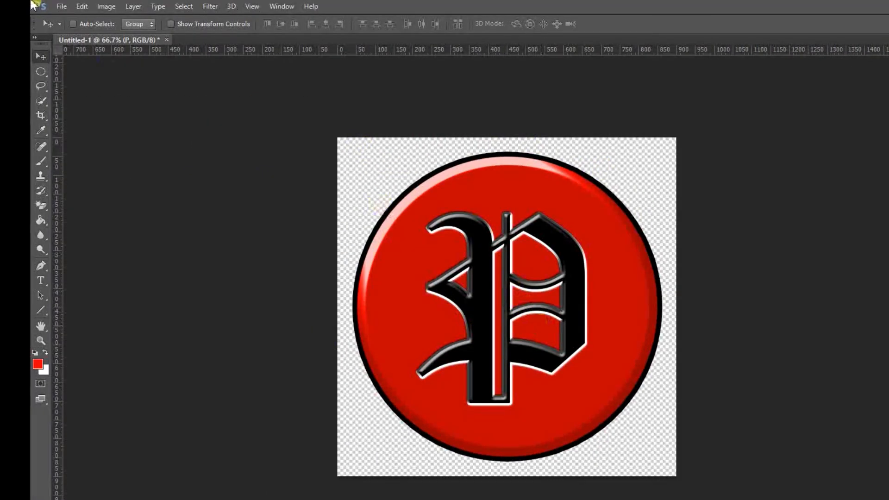
pyautogui.click(61, 6)
pyautogui.click(98, 136)
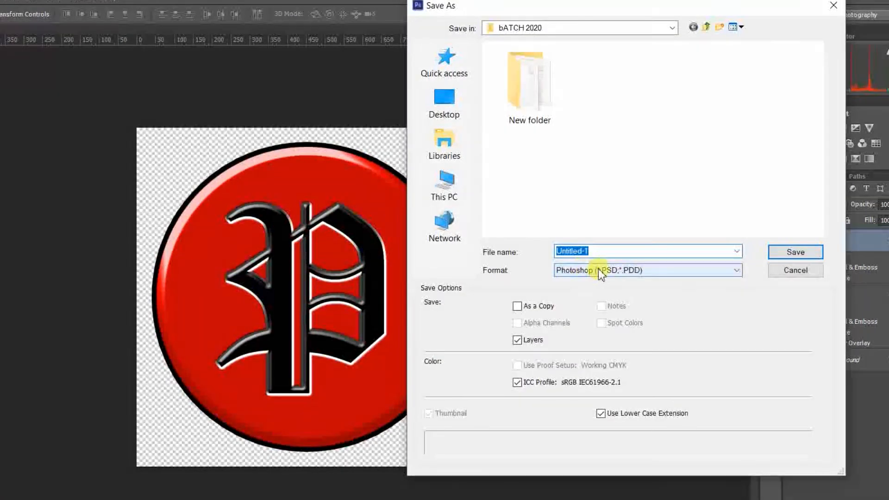
pyautogui.click(598, 271)
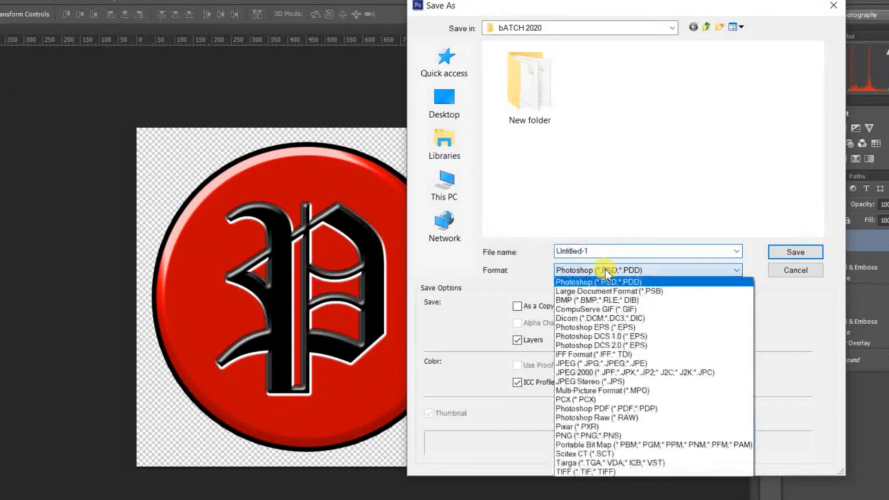
pyautogui.click(613, 436)
pyautogui.click(590, 250)
pyautogui.doubleClick(611, 251)
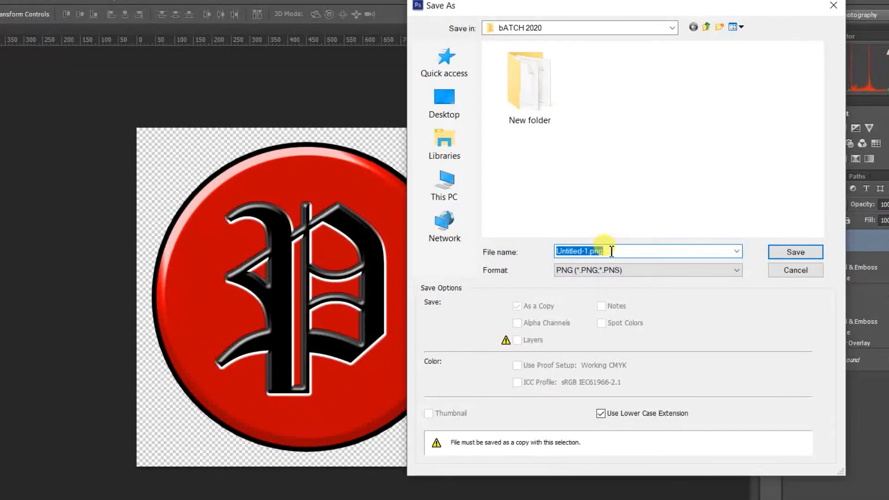
pyautogui.write('P logo')
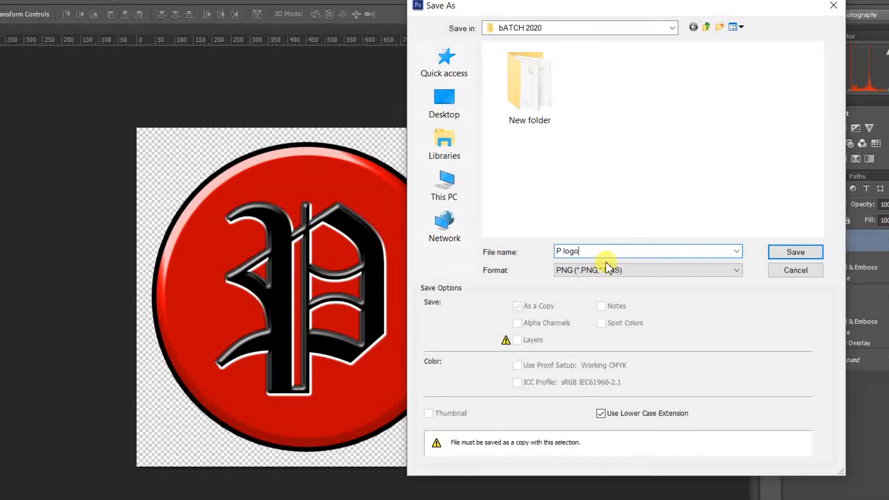
pyautogui.click(796, 253)
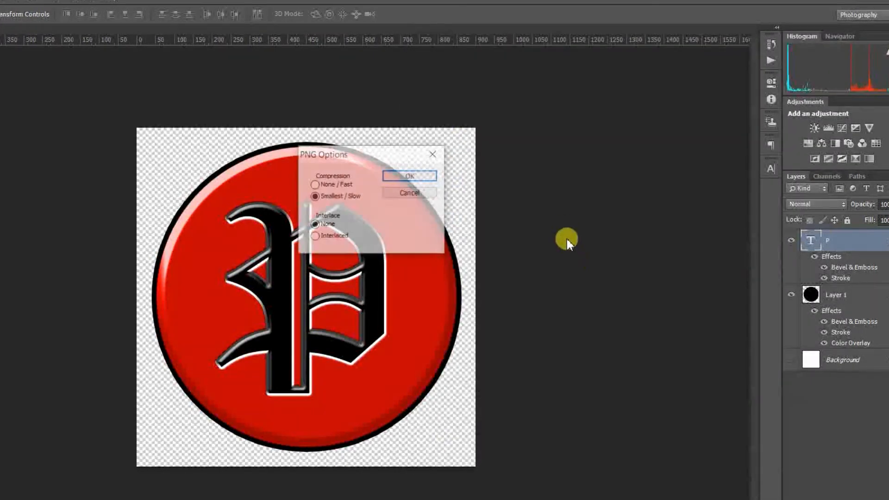
pyautogui.click(424, 177)
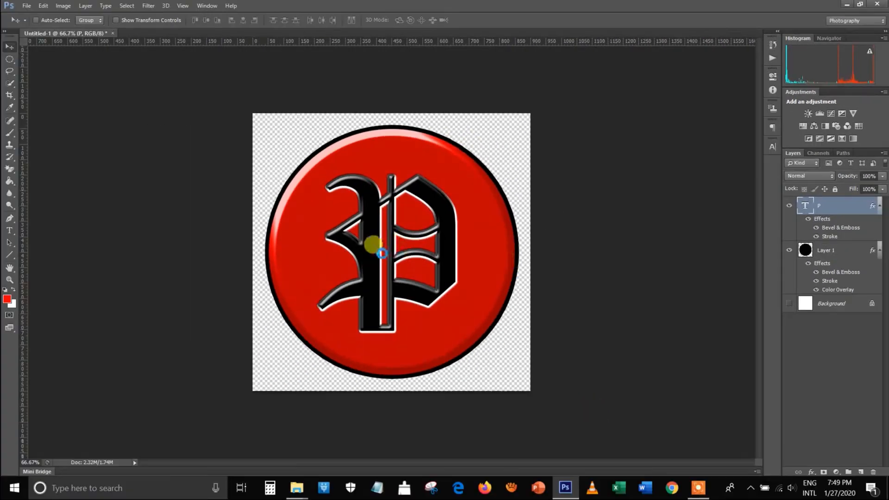
# - Switch to Microsoft Word and insert the "P logo" picture from the bATCH 2020 folder in Camera Roll into the blank document
pyautogui.click(629, 496)
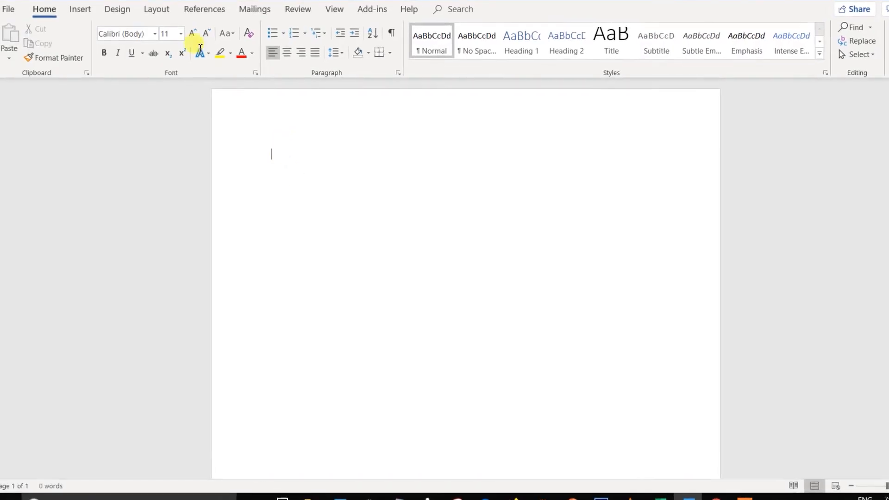
pyautogui.click(80, 9)
pyautogui.click(118, 44)
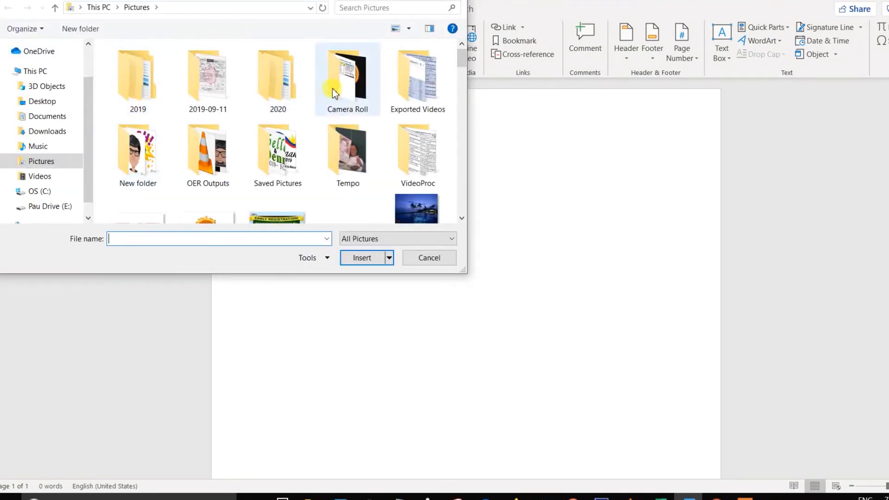
pyautogui.doubleClick(335, 93)
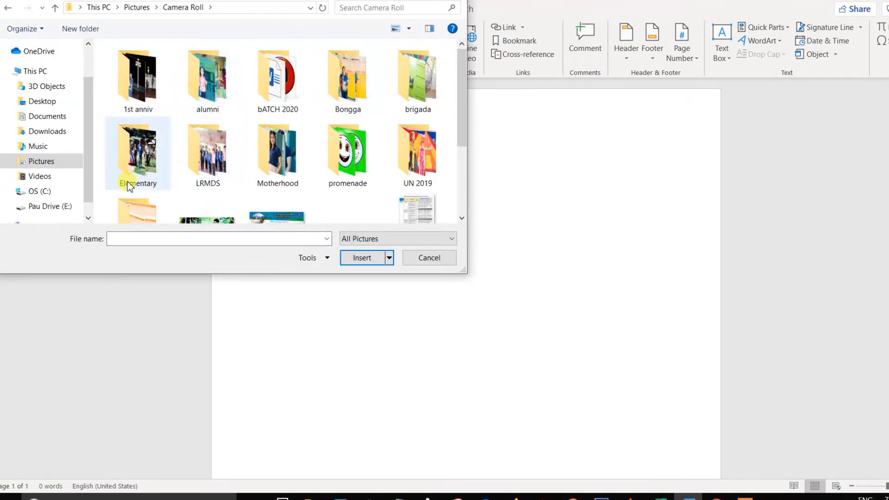
pyautogui.doubleClick(282, 88)
pyautogui.scroll(-10, 356, 143)
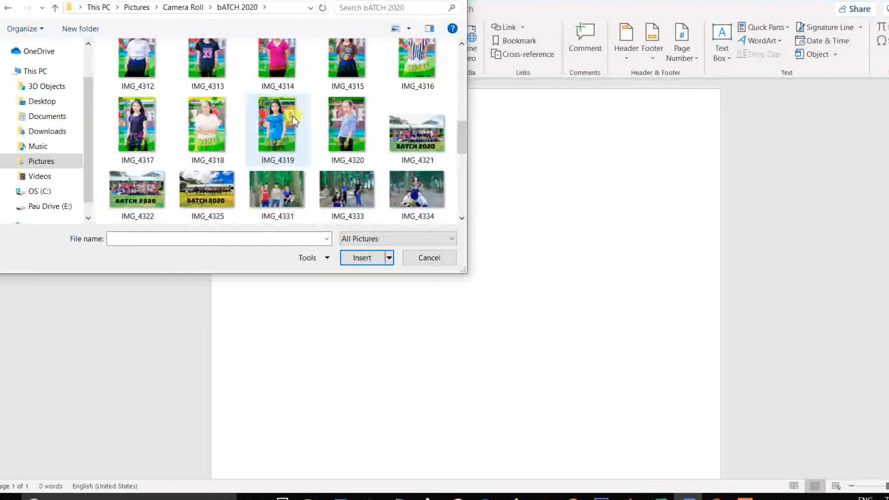
pyautogui.doubleClick(412, 192)
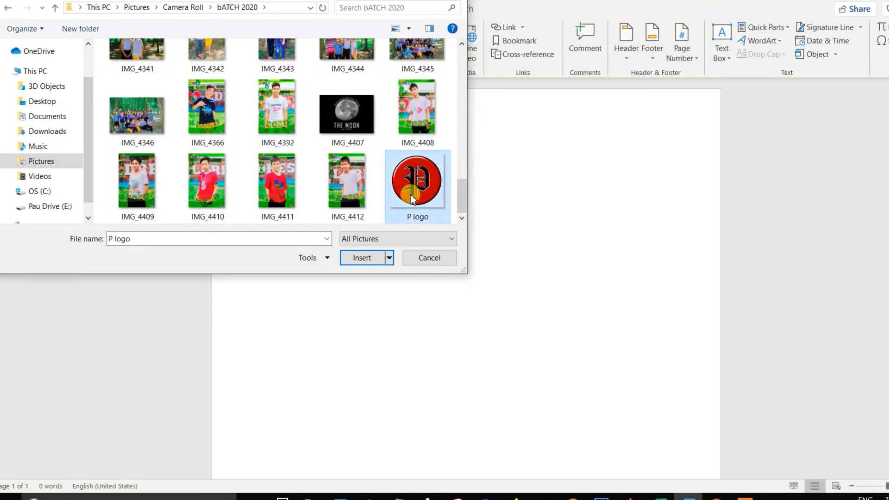
# - Change the logo picture's text wrapping so it floats freely, and move it to the horizontal middle of the page near the upper margin
pyautogui.moveTo(350, 205); pyautogui.dragTo(407, 227)
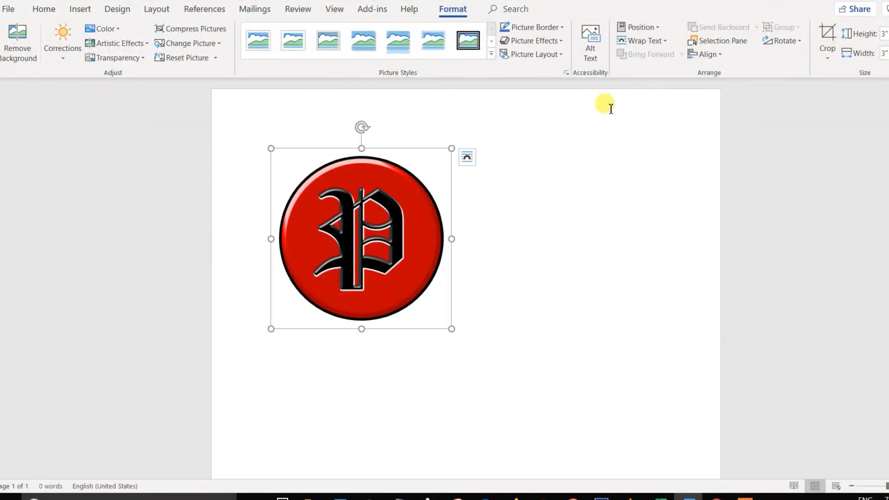
pyautogui.click(648, 40)
pyautogui.click(626, 141)
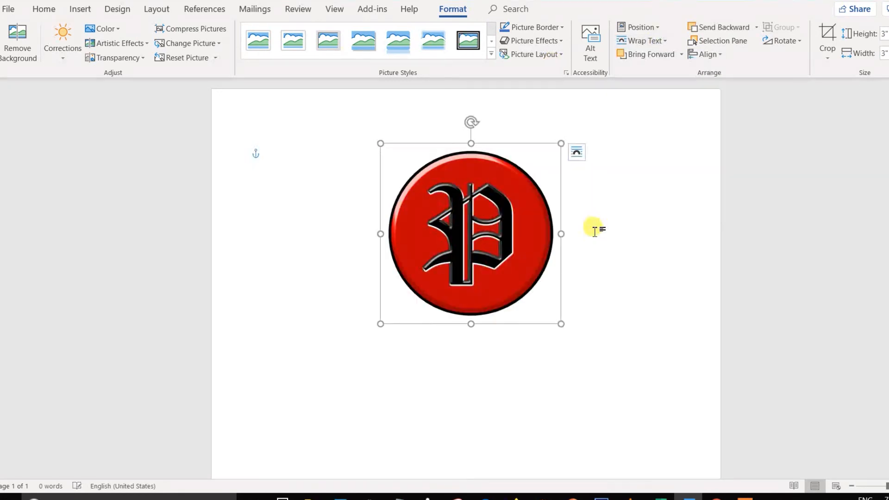
pyautogui.click(409, 128)
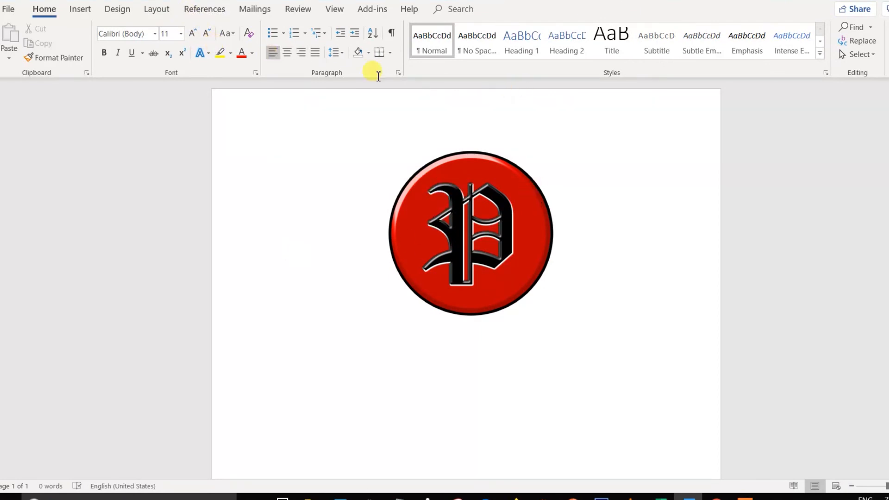
# - Draw a rectangle about 5.2 inches wide and 3.7 inches high over the logo and send it backward behind the picture
pyautogui.click(82, 17)
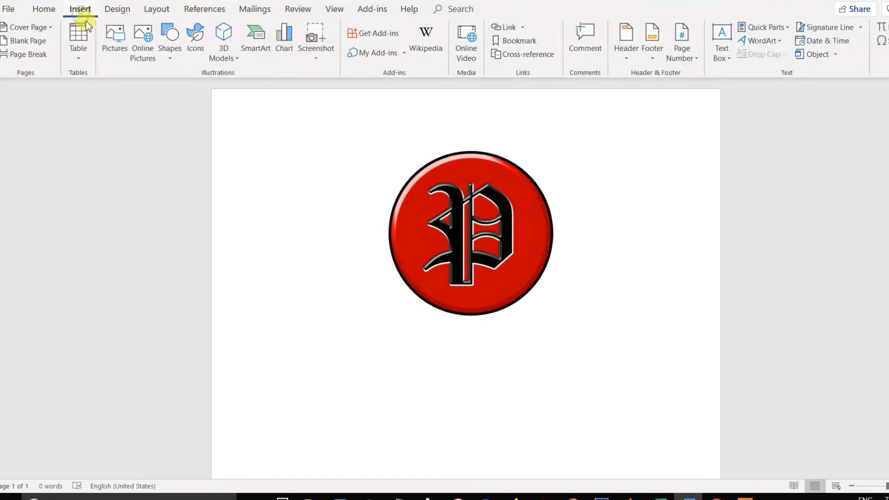
pyautogui.click(174, 59)
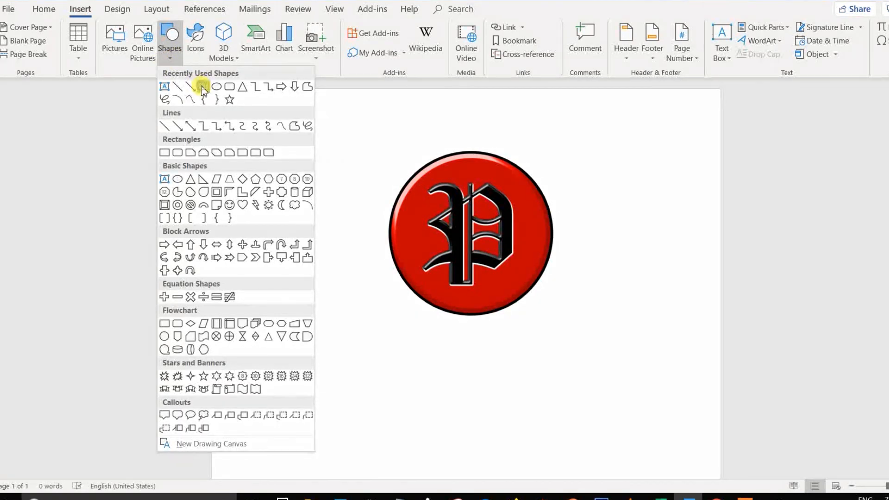
pyautogui.click(202, 88)
pyautogui.moveTo(313, 123); pyautogui.dragTo(624, 342)
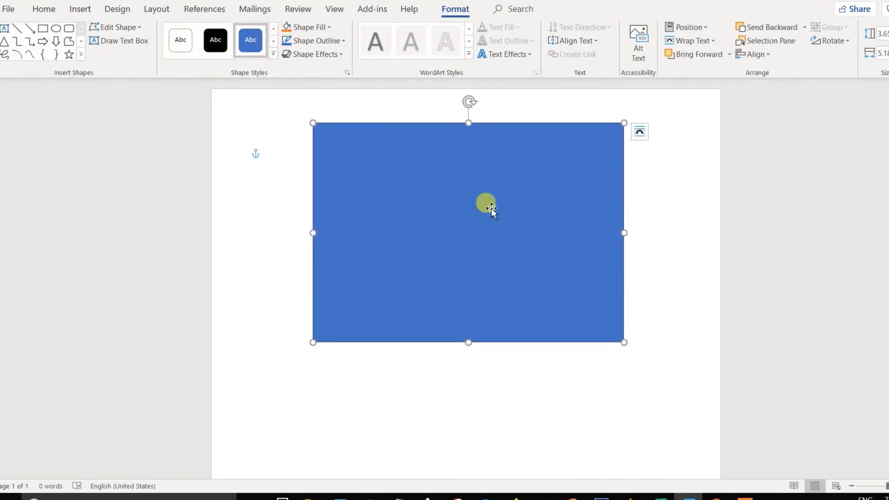
pyautogui.click(779, 33)
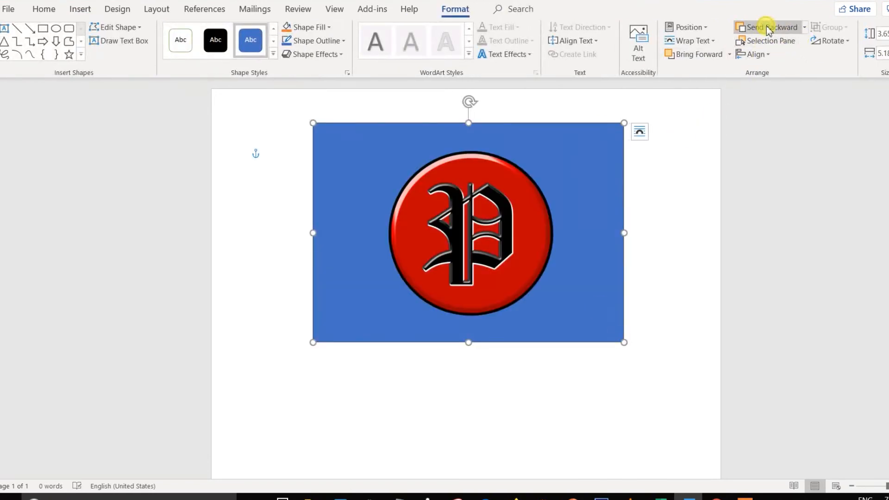
# - Move the logo slightly up and to the right on the blue rectangle and deselect it
pyautogui.click(481, 220)
pyautogui.moveTo(471, 218)
pyautogui.mouseDown()
pyautogui.moveTo(460, 224)
pyautogui.moveTo(480, 230)
pyautogui.moveTo(466, 223)
pyautogui.moveTo(488, 217)
pyautogui.moveTo(473, 215)
pyautogui.mouseUp()
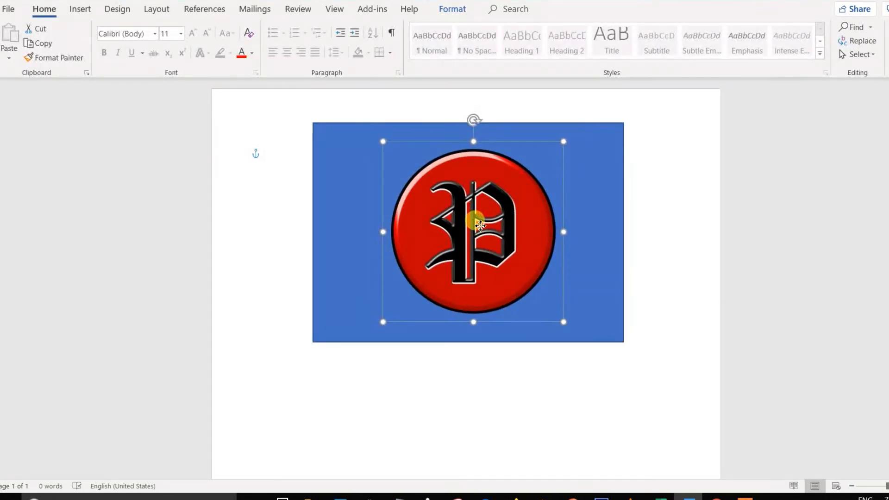
pyautogui.click(700, 237)
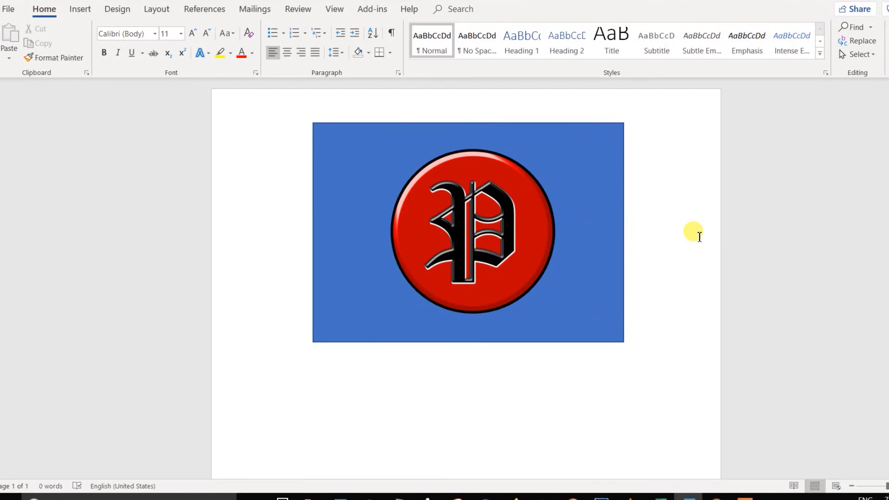